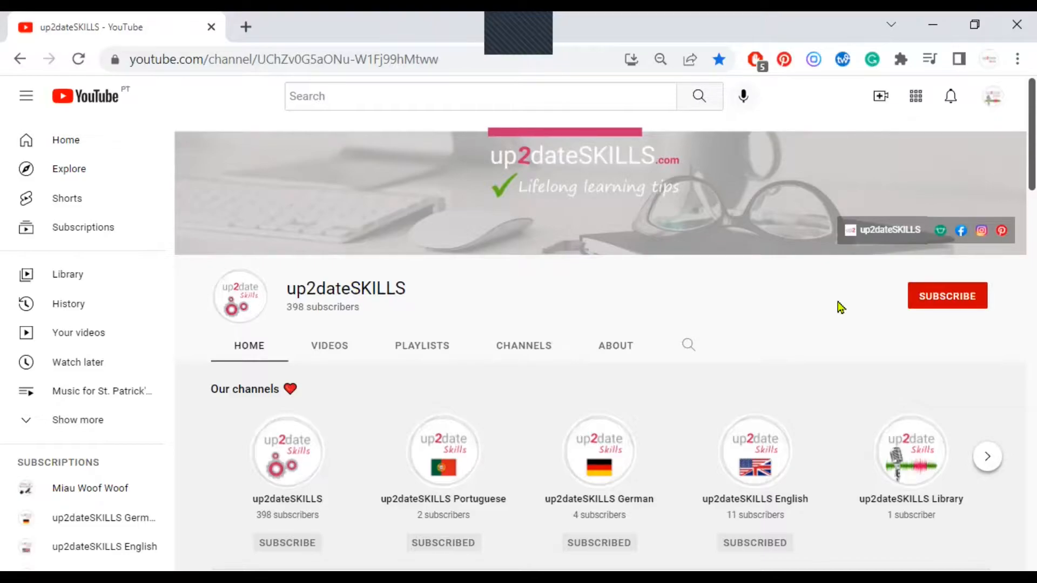
Step: Examine the featured channels listed in the "Our channels" section of the up2dateSKILLS homepage
{"action": "scroll", "coordinate": [308, 384], "scroll_direction": "down", "scroll_amount": 1}
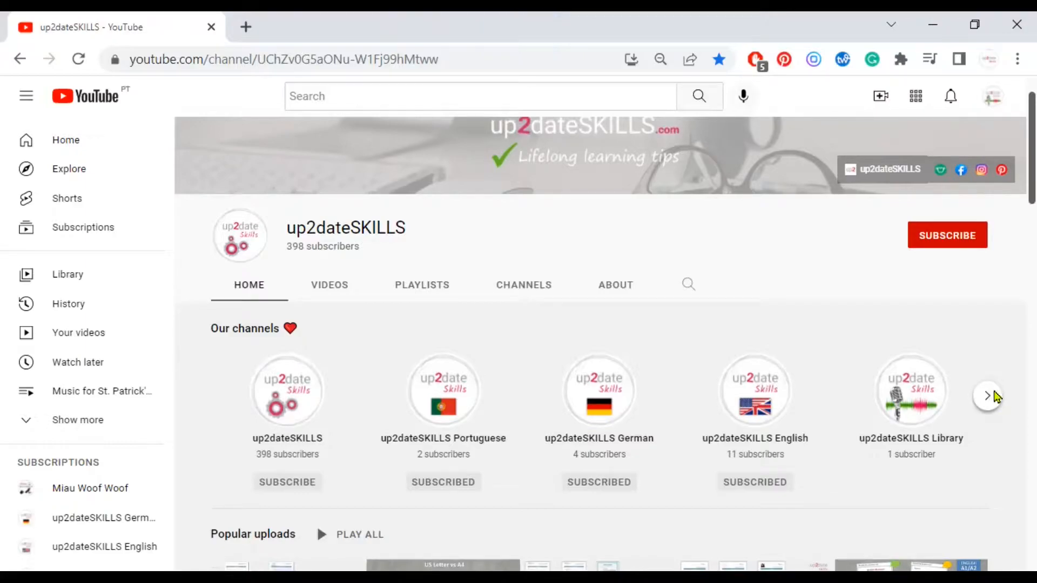
{"action": "left_click", "coordinate": [987, 396]}
{"action": "left_click", "coordinate": [213, 397]}
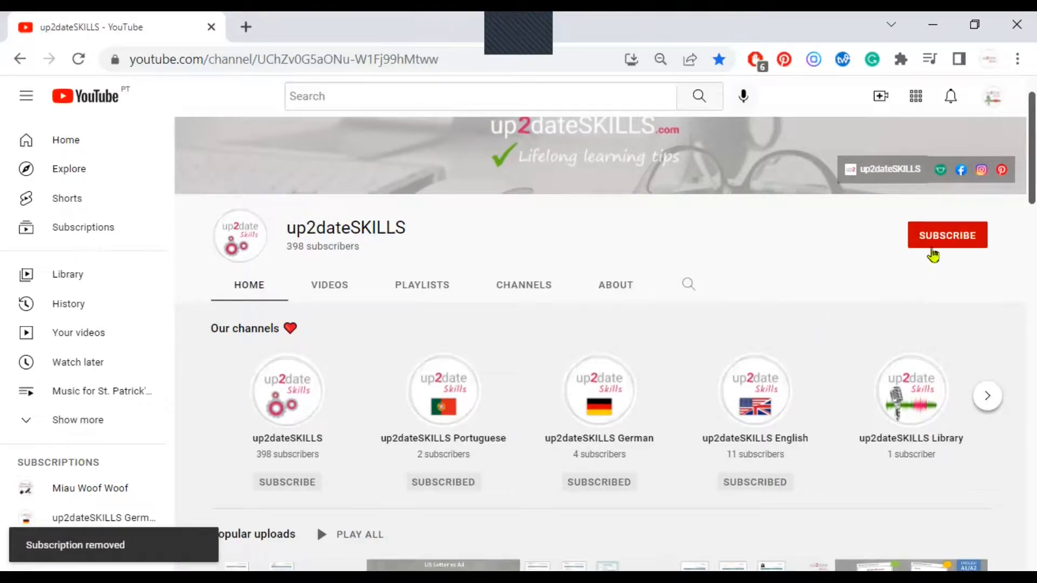
Step: Subscribe to the up2dateSKILLS channel and turn on its notifications
{"action": "left_click", "coordinate": [936, 244]}
{"action": "left_click", "coordinate": [975, 237]}
{"action": "left_click", "coordinate": [957, 275]}
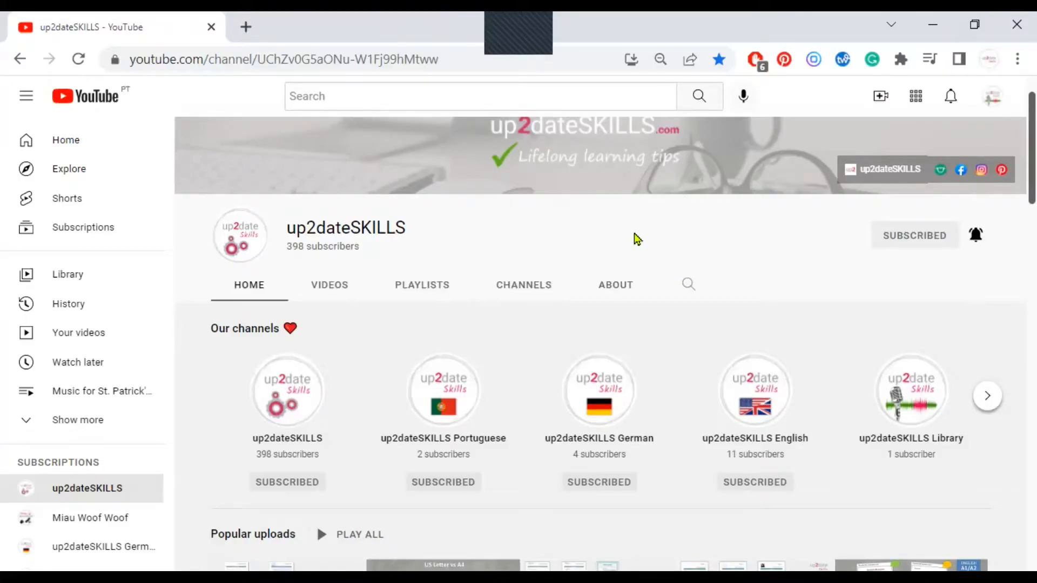
Step: Switch to the up2dateSKILLS account and open its channel customization in YouTube Studio
{"action": "scroll", "coordinate": [740, 298], "scroll_direction": "up", "scroll_amount": 1}
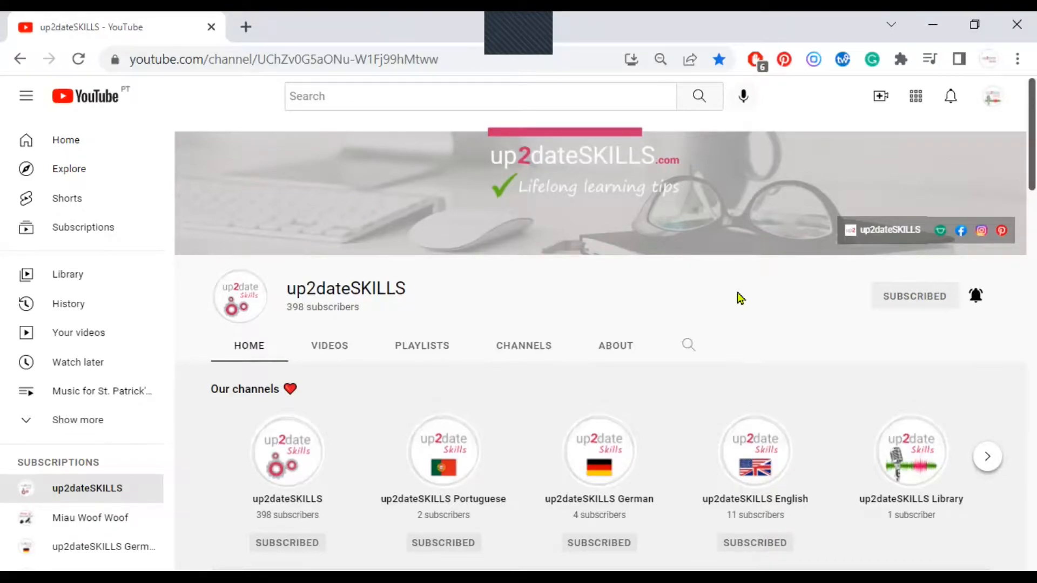
{"action": "left_click", "coordinate": [992, 98]}
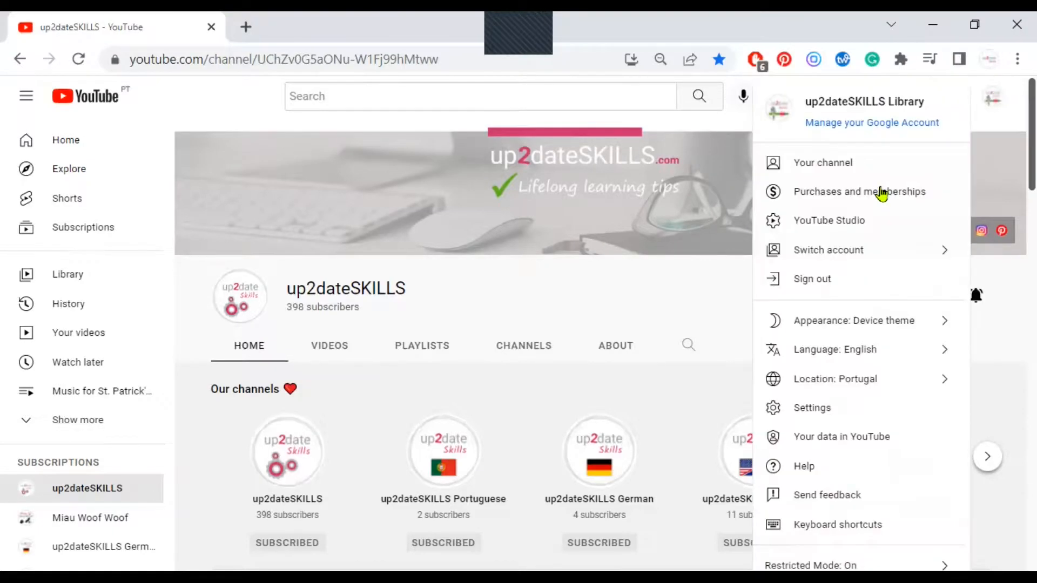
{"action": "left_click", "coordinate": [841, 250]}
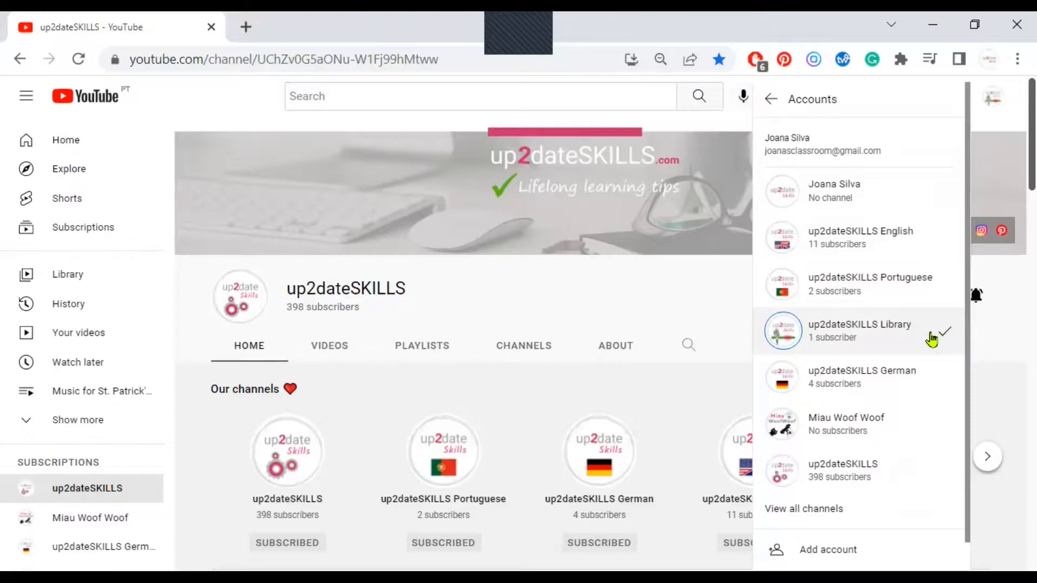
{"action": "left_click", "coordinate": [860, 471]}
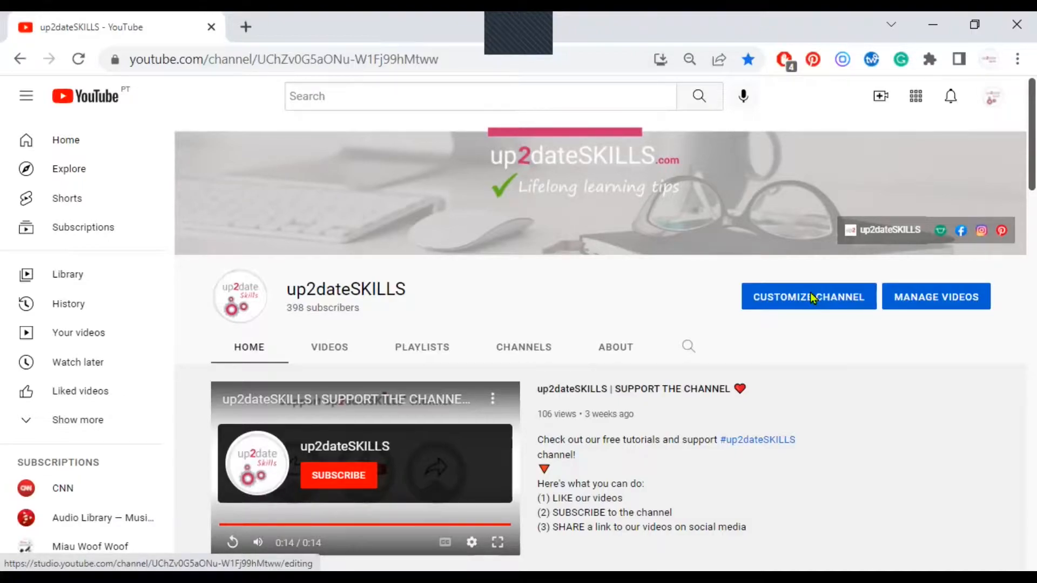
{"action": "left_click", "coordinate": [811, 295]}
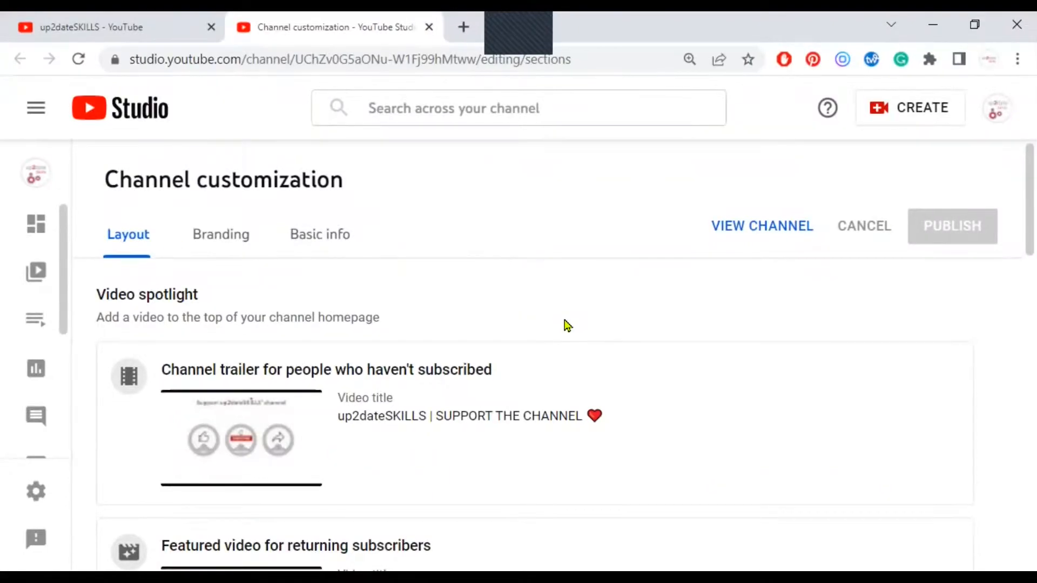
Step: Start a new Featured channels section among the homepage layout's featured sections
{"action": "scroll", "coordinate": [567, 324], "scroll_direction": "down", "scroll_amount": 1}
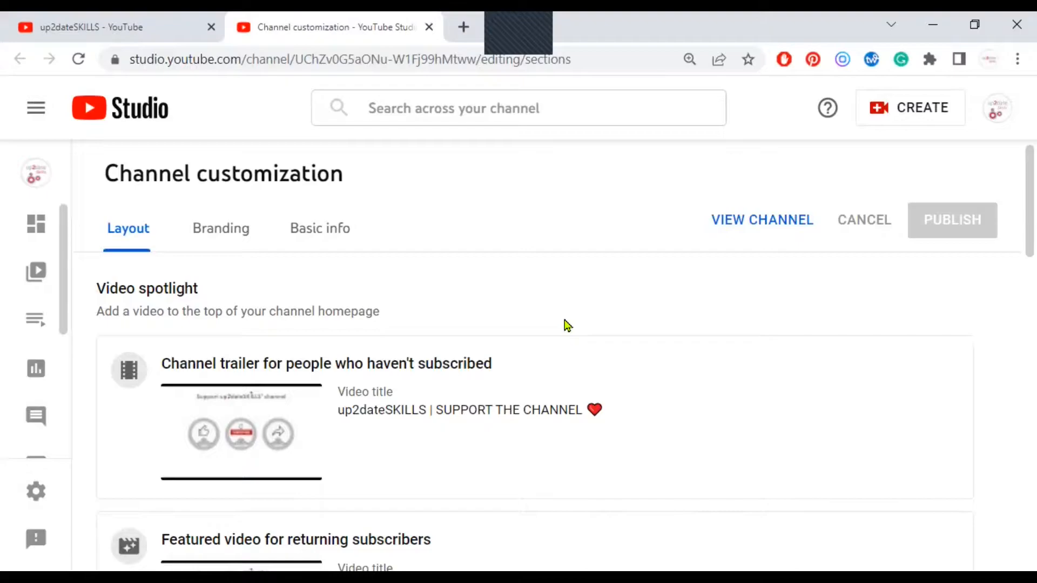
{"action": "scroll", "coordinate": [567, 324], "scroll_direction": "down", "scroll_amount": 8}
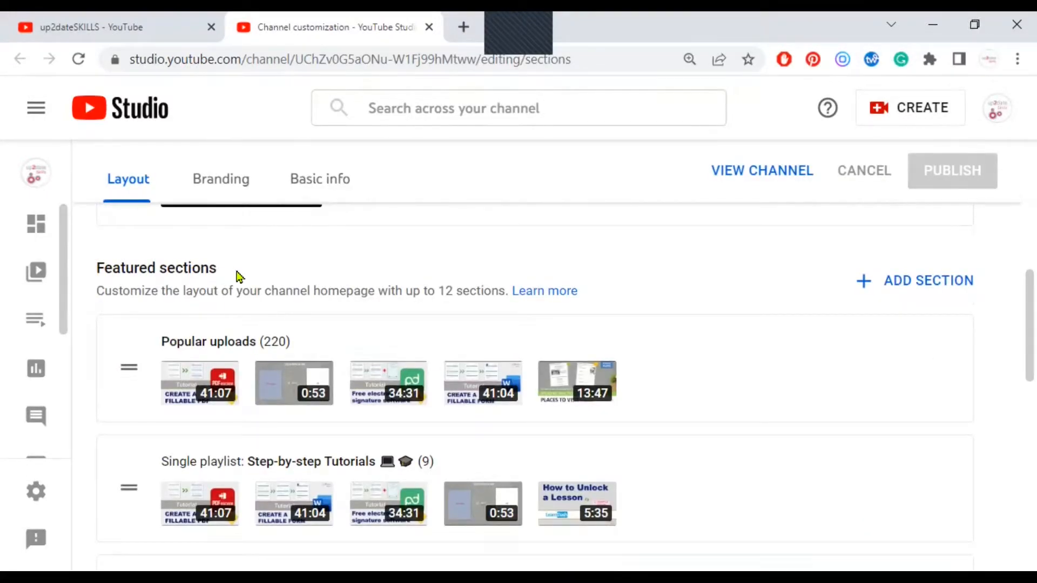
{"action": "left_click", "coordinate": [918, 282]}
{"action": "scroll", "coordinate": [898, 336], "scroll_direction": "down", "scroll_amount": 1}
{"action": "scroll", "coordinate": [898, 337], "scroll_direction": "down", "scroll_amount": 3}
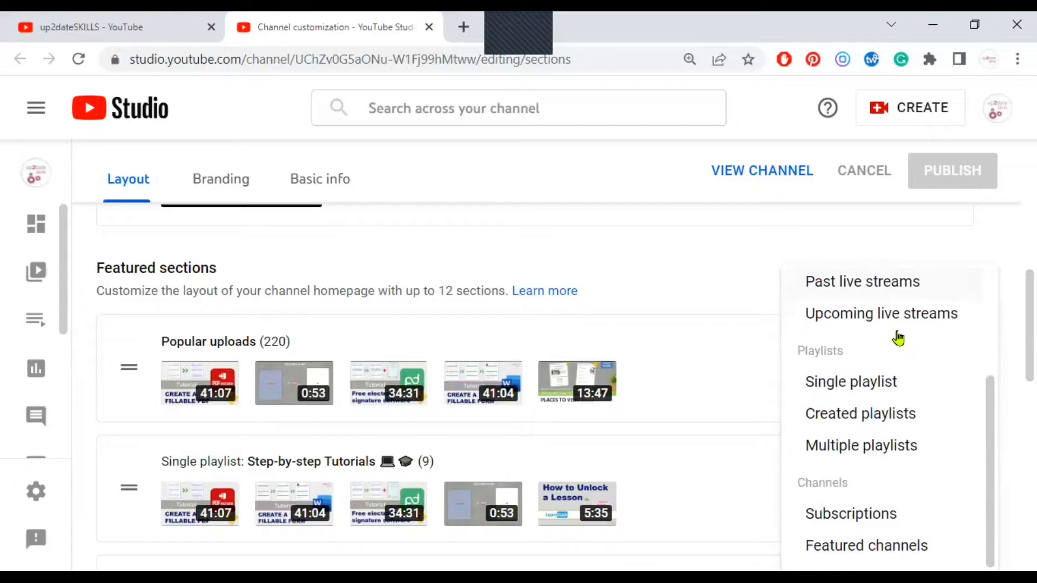
{"action": "left_click", "coordinate": [946, 546]}
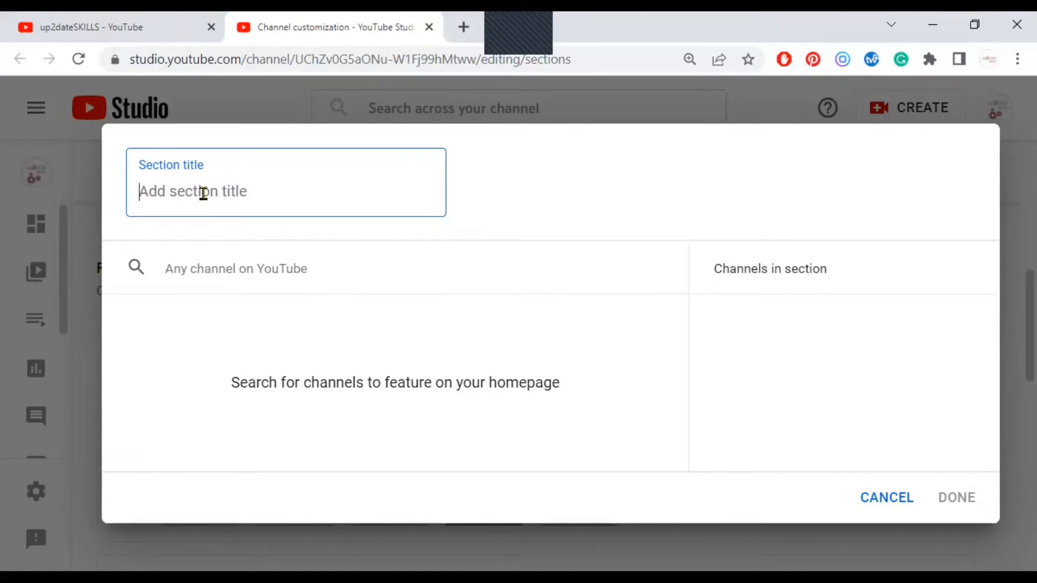
Step: Title the new section "Our channels ❤️", using the red heart emoji
{"action": "type", "text": "Our channels"}
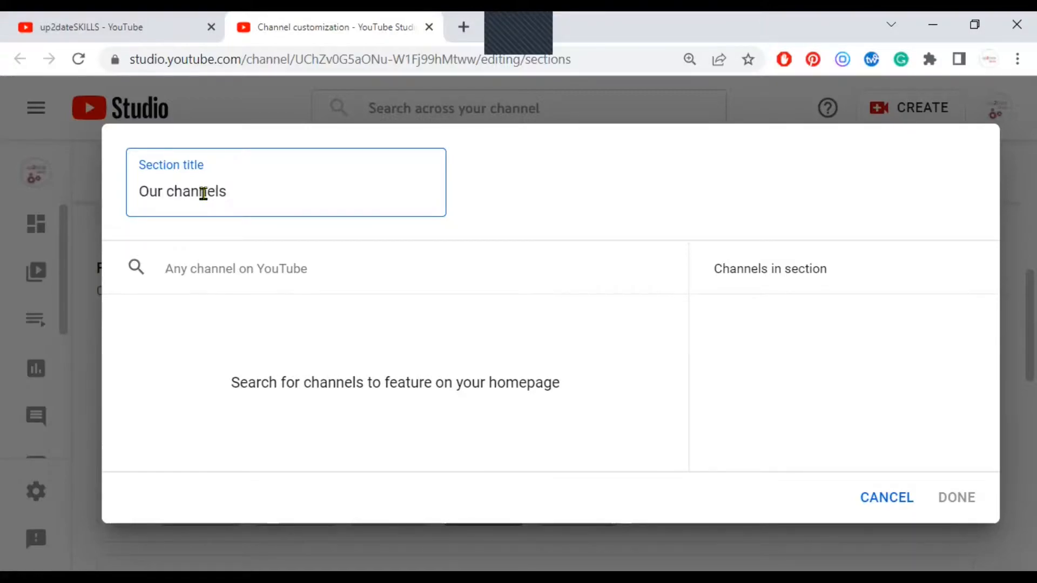
{"action": "right_click", "coordinate": [301, 204]}
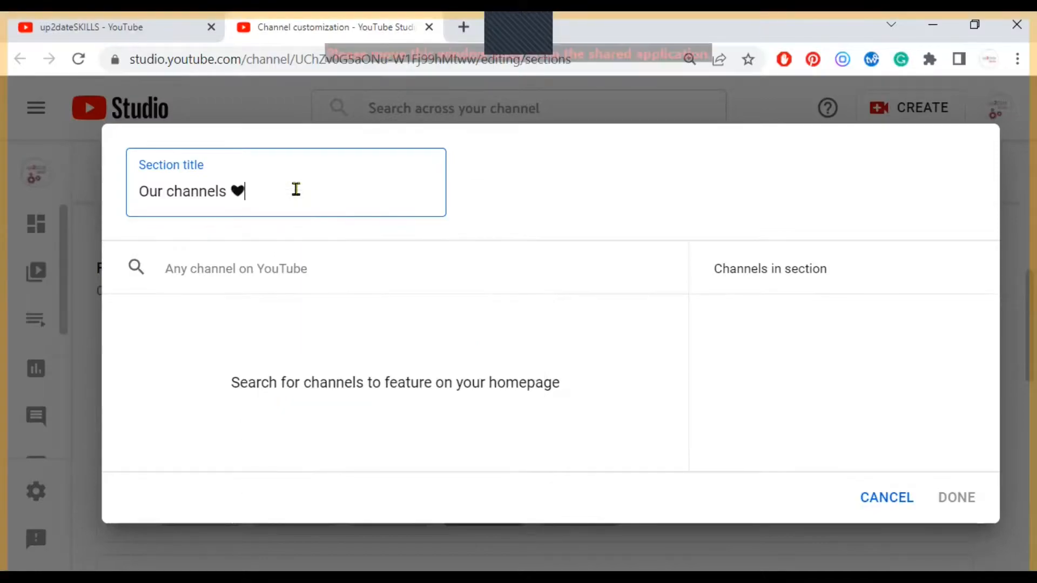
{"action": "double_click", "coordinate": [234, 190]}
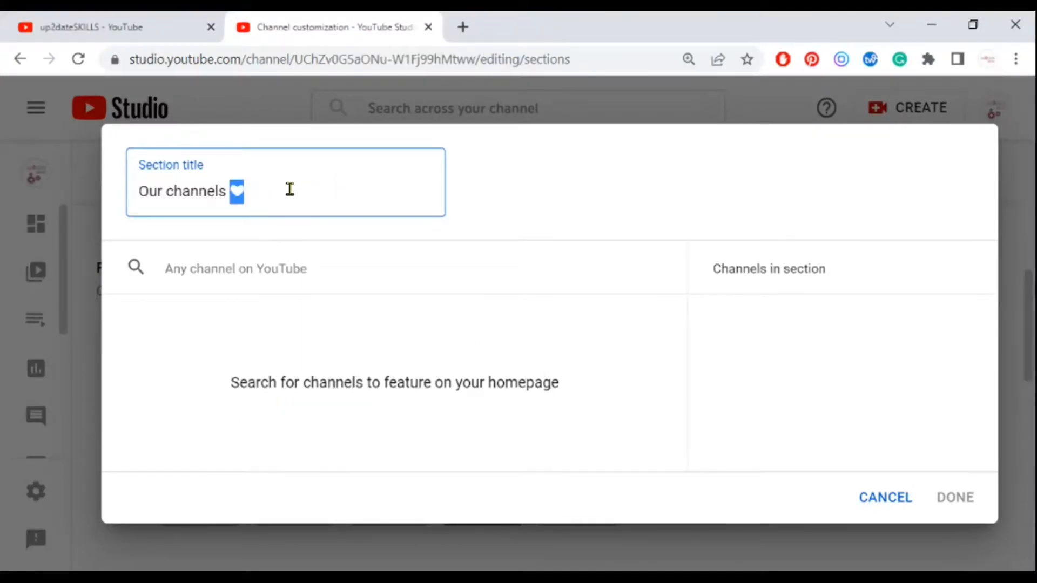
{"action": "type", "text": "❤️"}
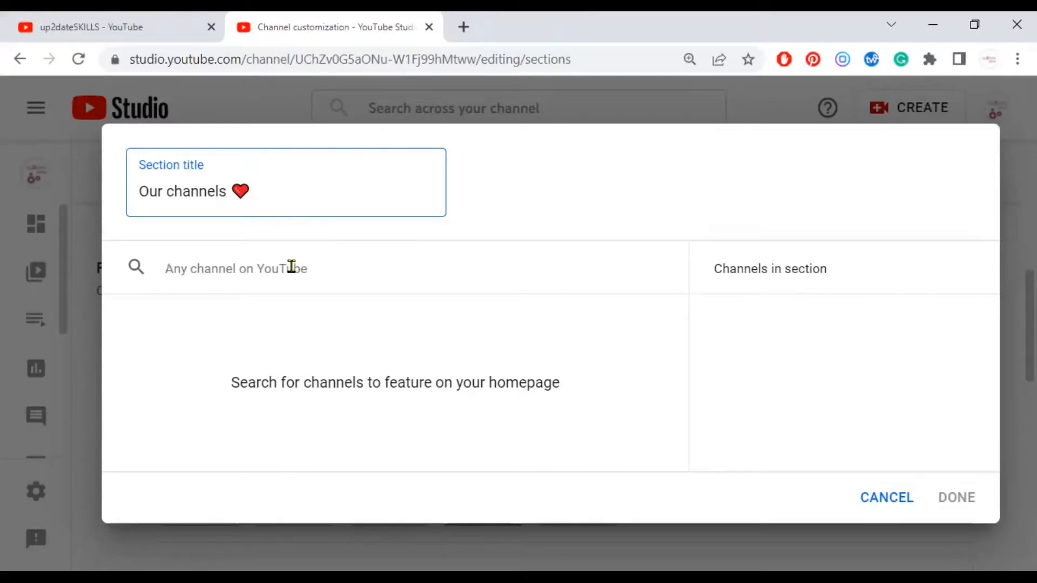
Step: Search for up2dateSKILLS and select the main, Portuguese, German, English and Library channels plus Miau Woof Woof for the section
{"action": "left_click", "coordinate": [317, 267]}
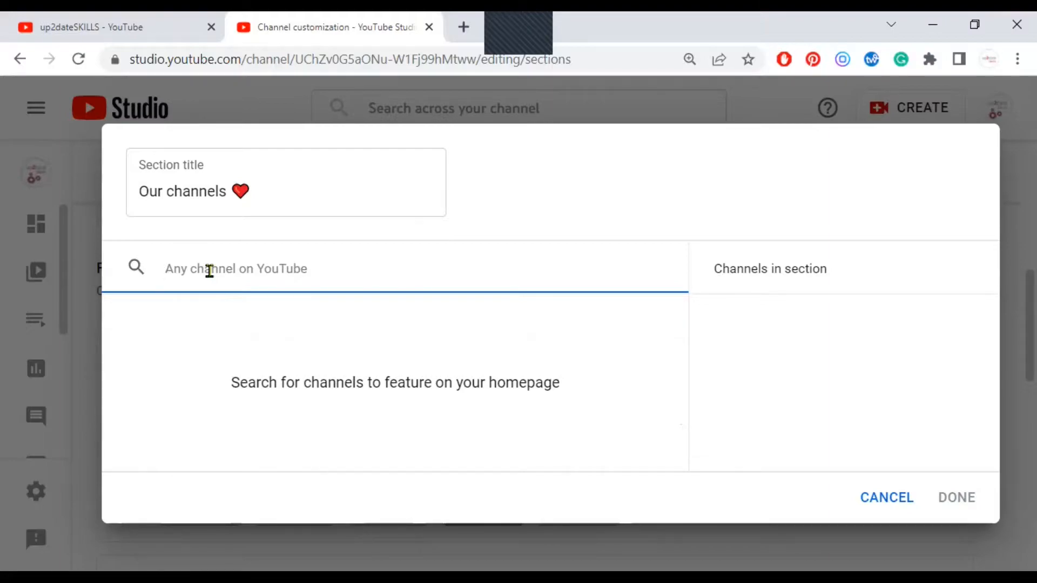
{"action": "type", "text": "up2dateSKILLS"}
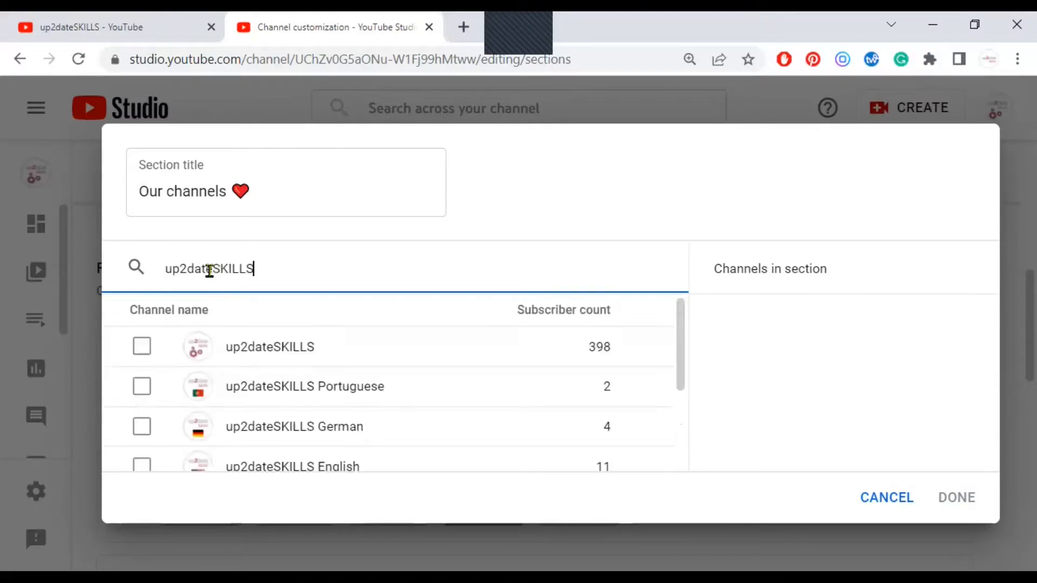
{"action": "left_click", "coordinate": [142, 350]}
{"action": "left_click", "coordinate": [142, 387]}
{"action": "left_click", "coordinate": [141, 427]}
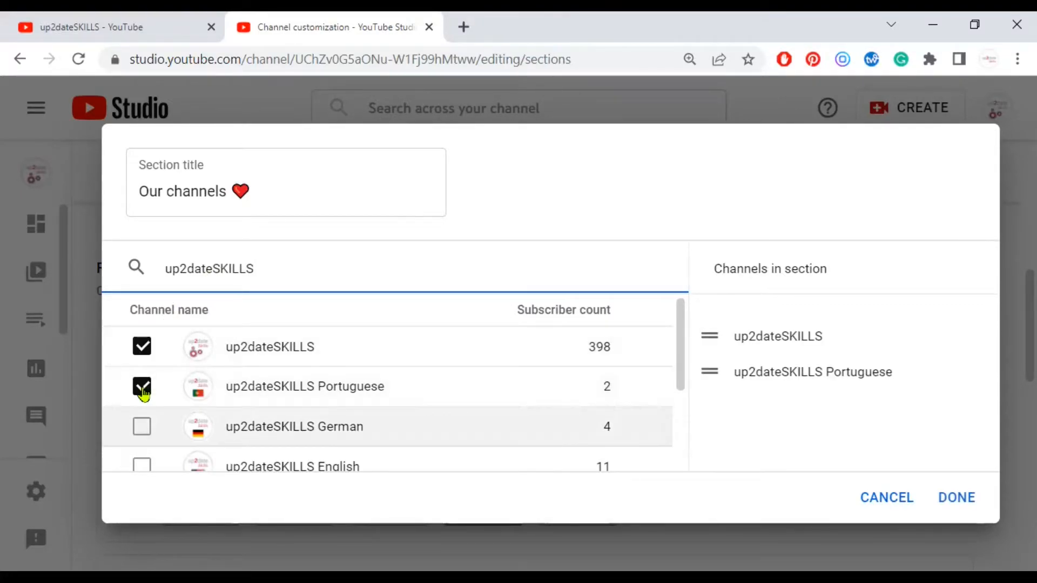
{"action": "scroll", "coordinate": [143, 394], "scroll_direction": "down", "scroll_amount": 1}
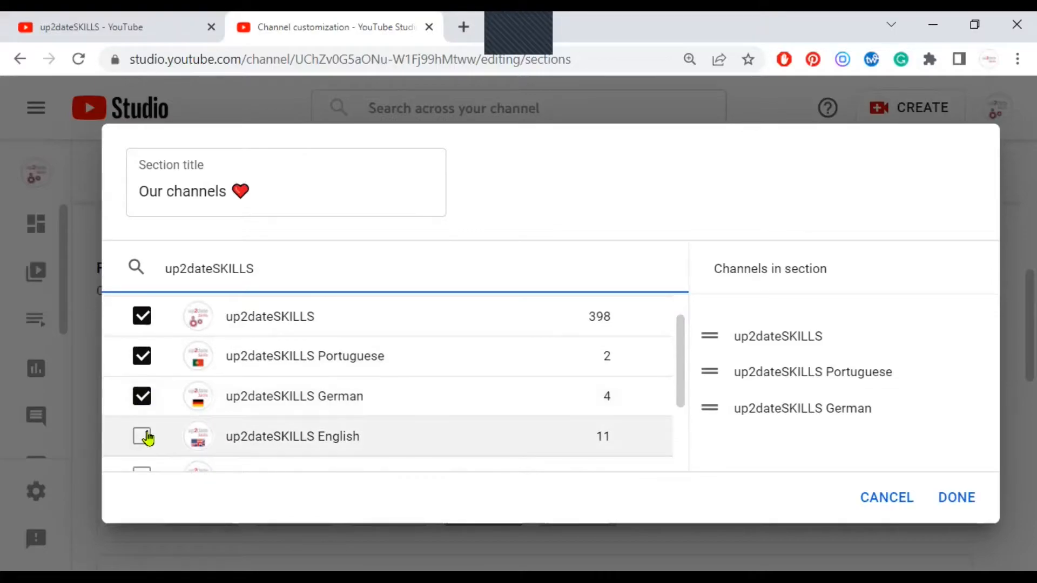
{"action": "left_click", "coordinate": [144, 437]}
{"action": "scroll", "coordinate": [142, 426], "scroll_direction": "down", "scroll_amount": 2}
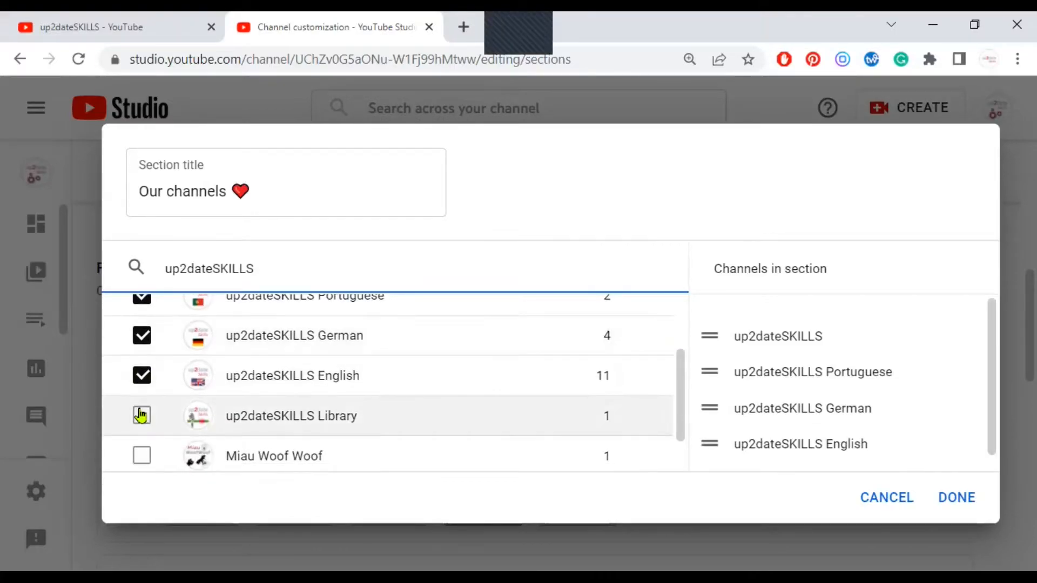
{"action": "left_click", "coordinate": [141, 456]}
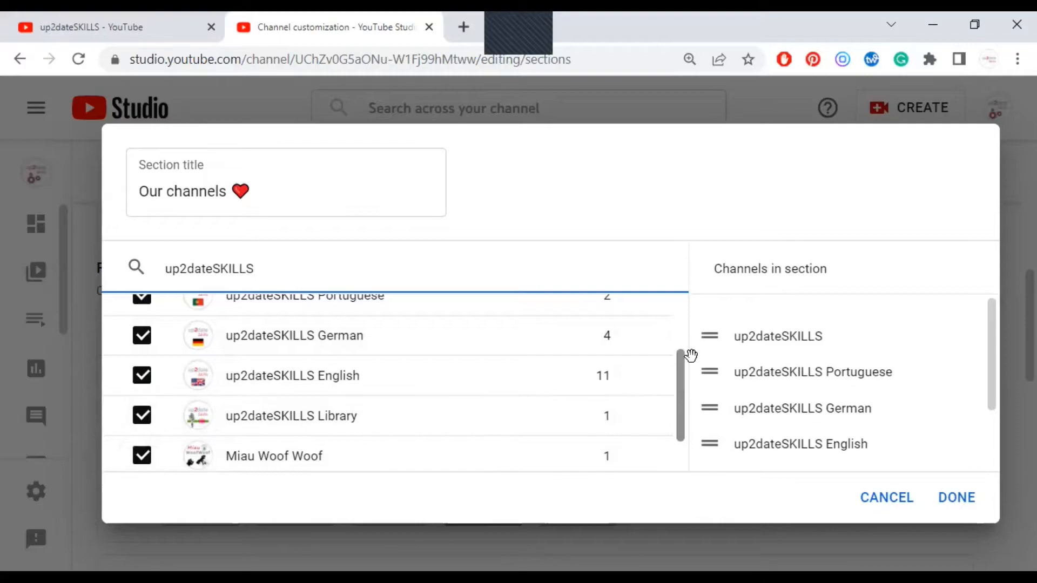
Step: Move up2dateSKILLS to the end of the section's channel list, below Miau Woof Woof, and finish the section
{"action": "scroll", "coordinate": [752, 368], "scroll_direction": "down", "scroll_amount": 1}
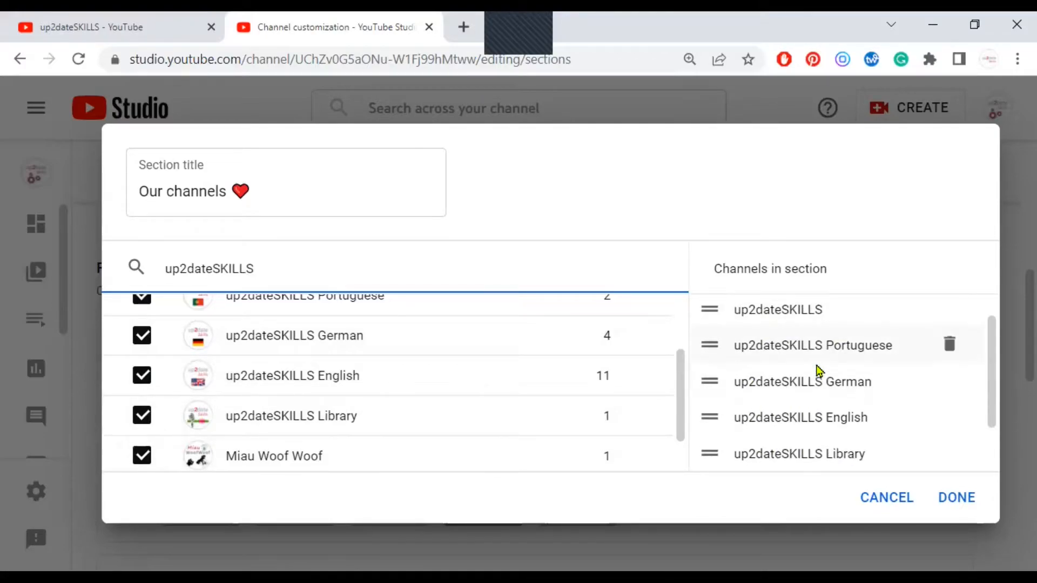
{"action": "scroll", "coordinate": [817, 364], "scroll_direction": "up", "scroll_amount": 1}
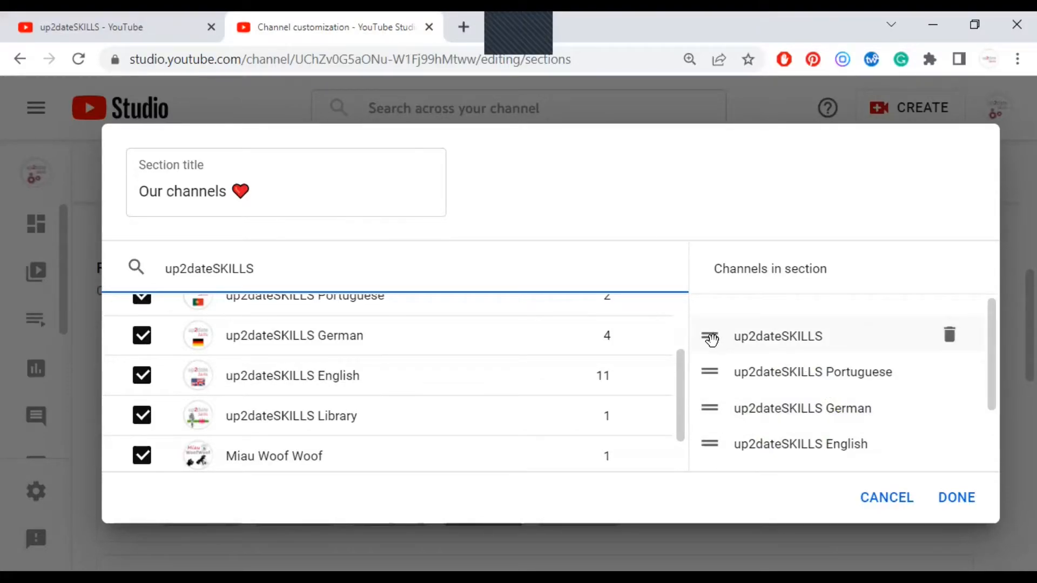
{"action": "left_click_drag", "start_coordinate": [711, 339], "coordinate": [718, 416]}
{"action": "scroll", "coordinate": [718, 371], "scroll_direction": "down", "scroll_amount": 2}
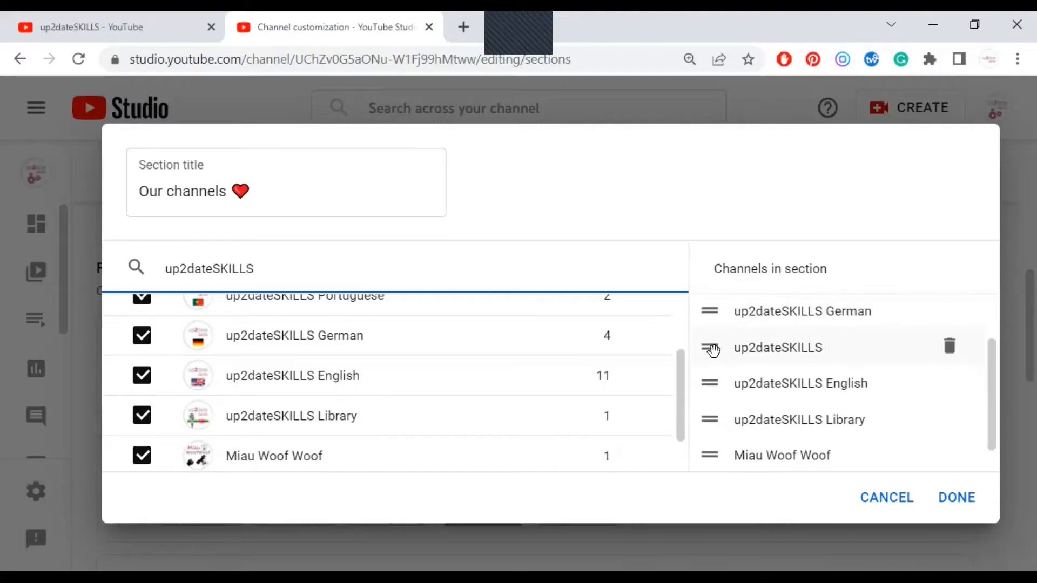
{"action": "left_click_drag", "start_coordinate": [712, 350], "coordinate": [724, 456]}
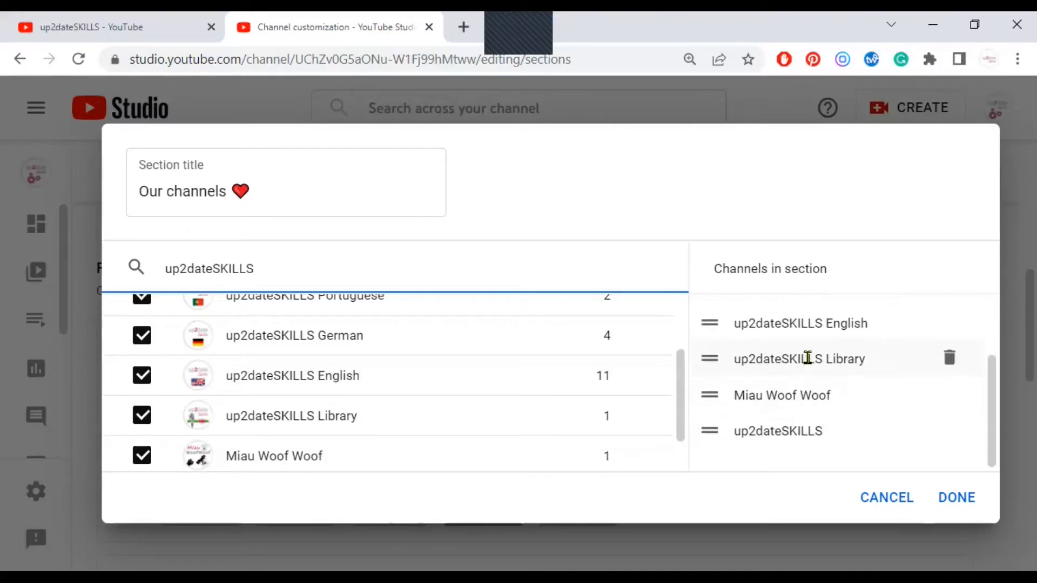
{"action": "left_click", "coordinate": [958, 497]}
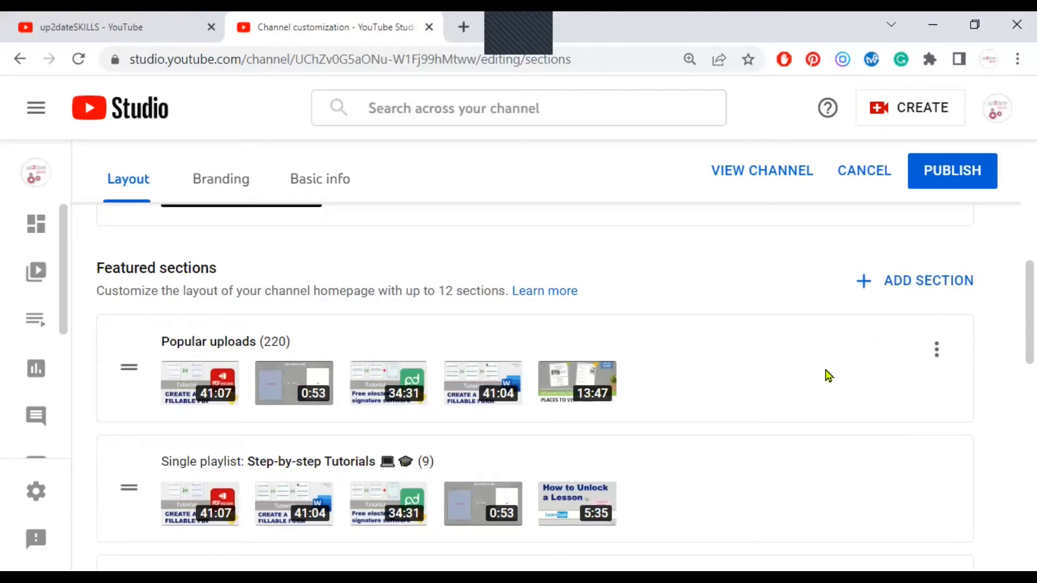
Step: Move the "Our channels ❤️" section to the first place in the featured sections, above Popular uploads
{"action": "scroll", "coordinate": [829, 375], "scroll_direction": "down", "scroll_amount": 10}
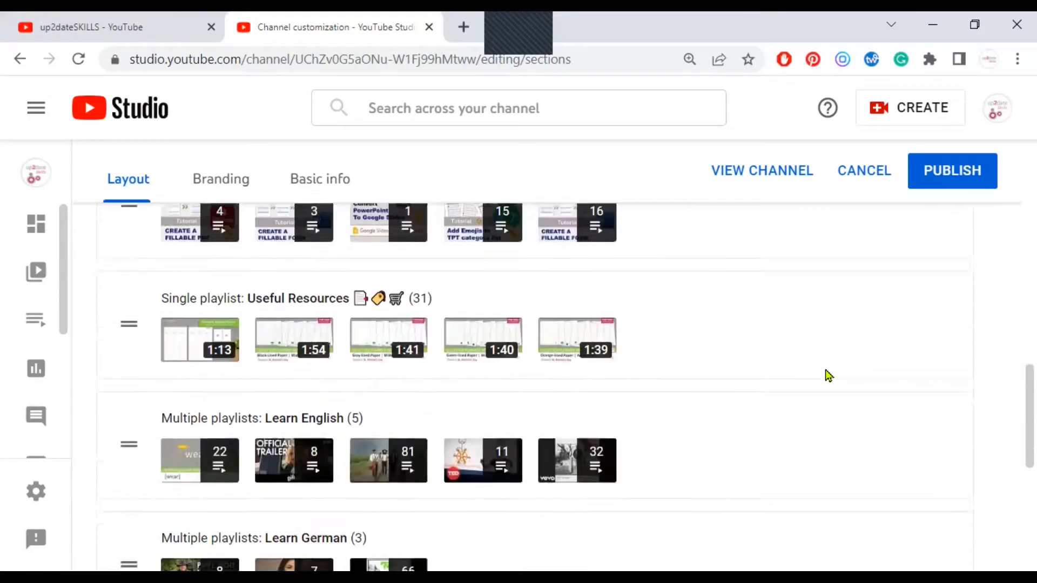
{"action": "scroll", "coordinate": [829, 375], "scroll_direction": "down", "scroll_amount": 3}
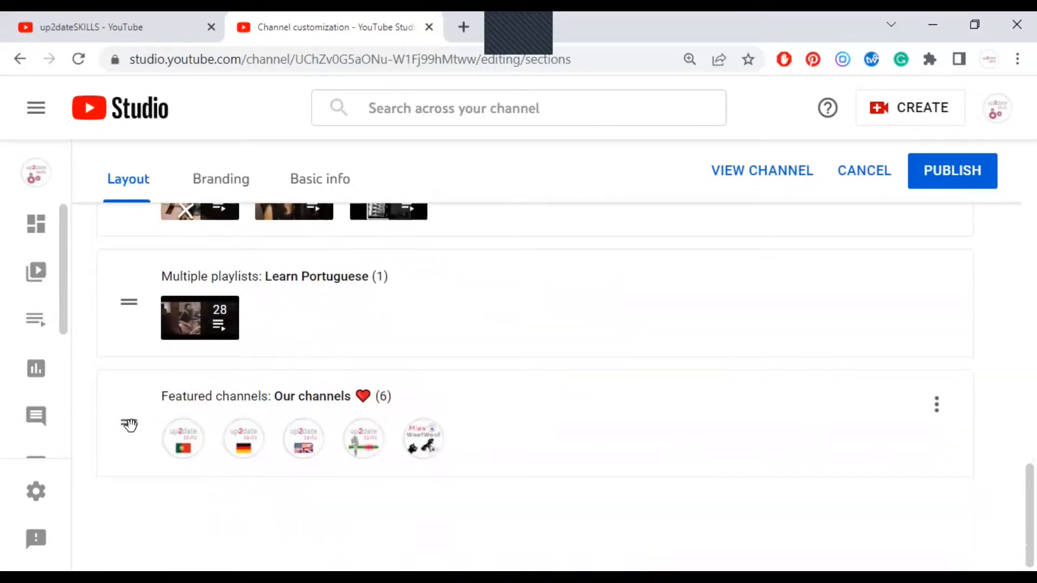
{"action": "left_click_drag", "start_coordinate": [128, 424], "coordinate": [123, 280]}
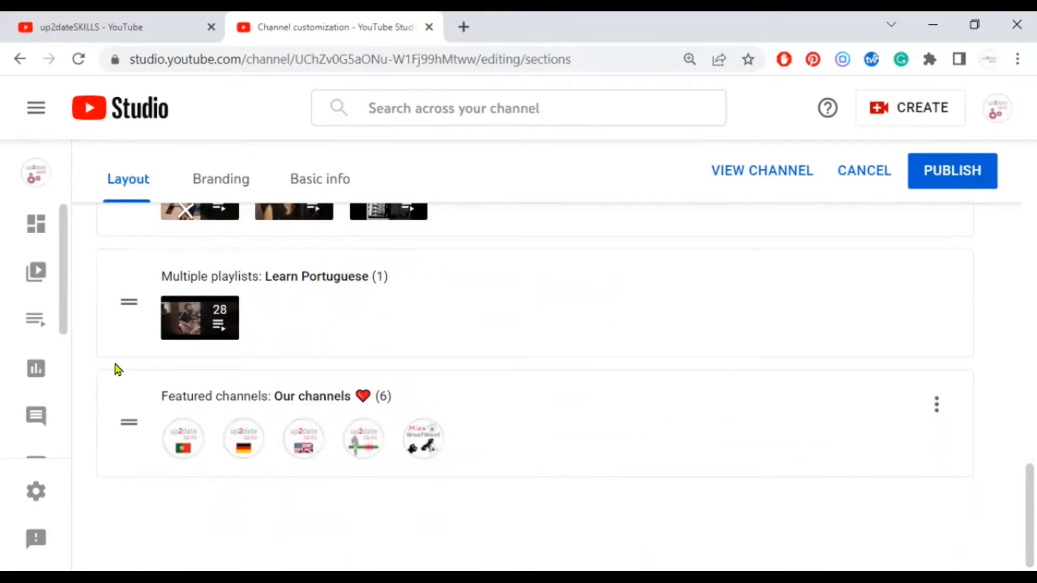
{"action": "scroll", "coordinate": [126, 486], "scroll_direction": "up", "scroll_amount": 1}
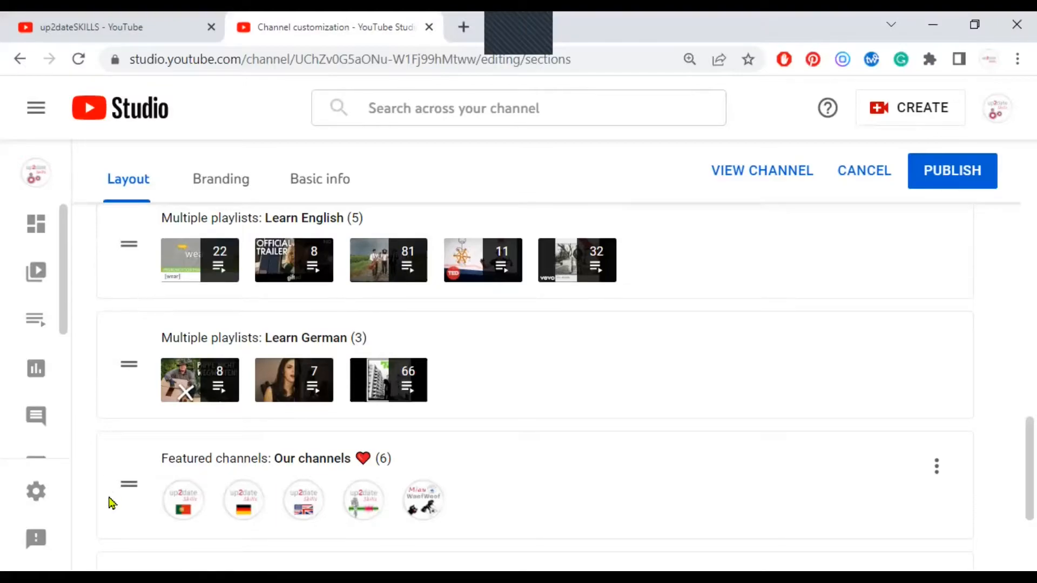
{"action": "scroll", "coordinate": [125, 542], "scroll_direction": "up", "scroll_amount": 3}
{"action": "left_click_drag", "start_coordinate": [123, 542], "coordinate": [144, 309]}
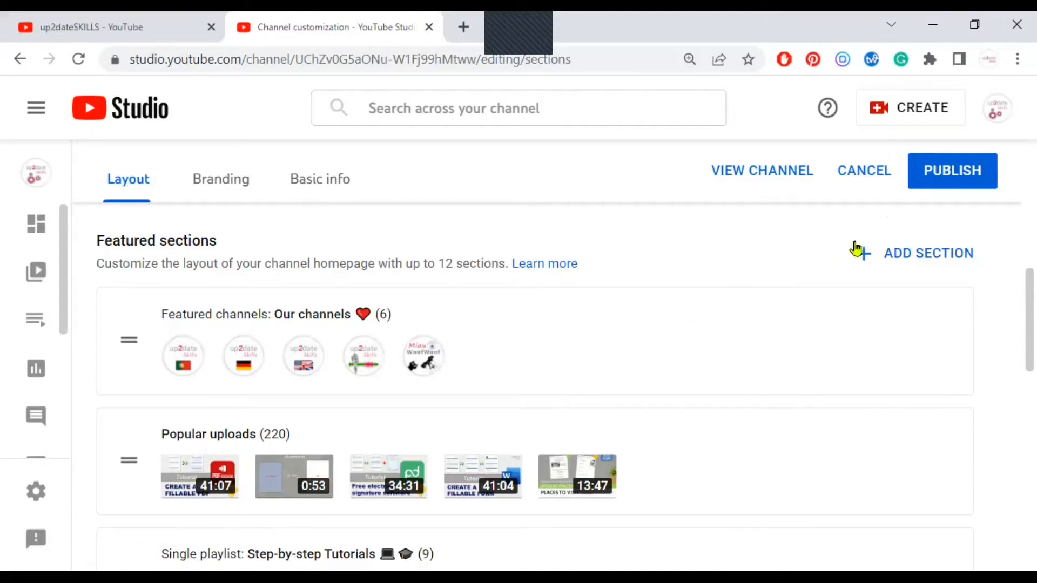
Step: Publish the layout changes and view the "Our channels ❤️" section on the channel homepage
{"action": "left_click", "coordinate": [948, 172]}
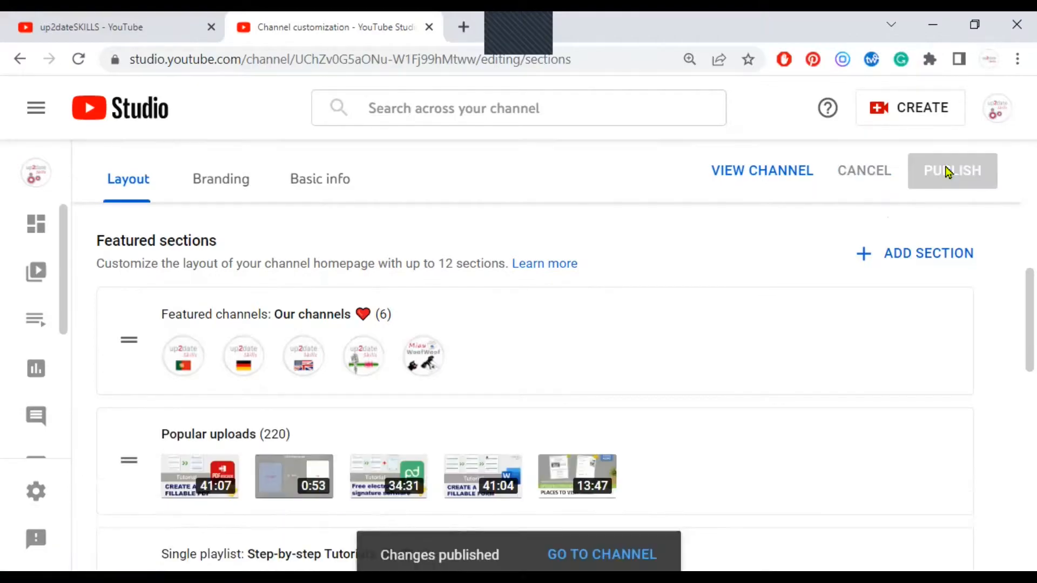
{"action": "left_click", "coordinate": [759, 172]}
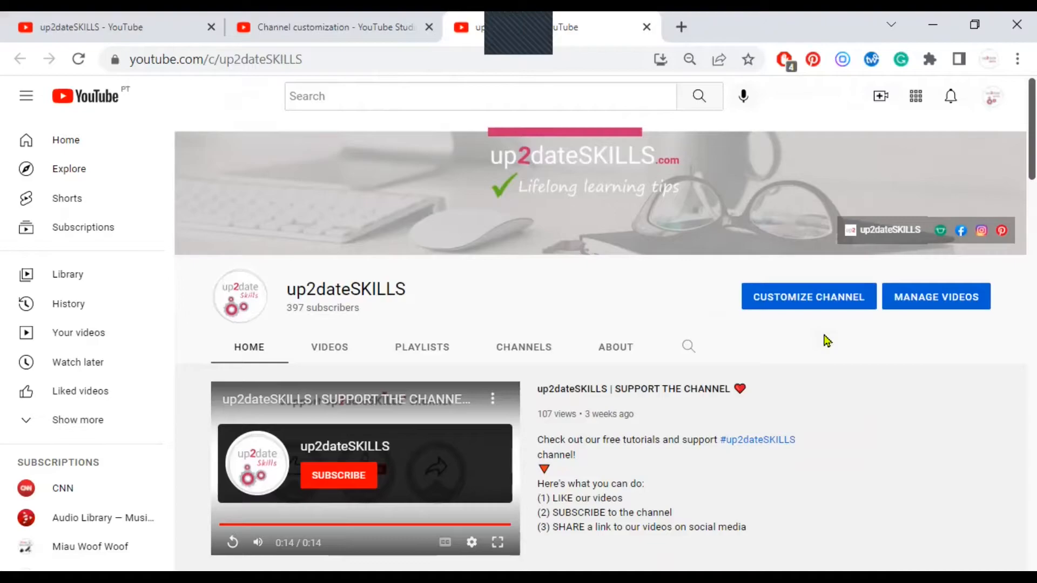
{"action": "scroll", "coordinate": [827, 340], "scroll_direction": "down", "scroll_amount": 5}
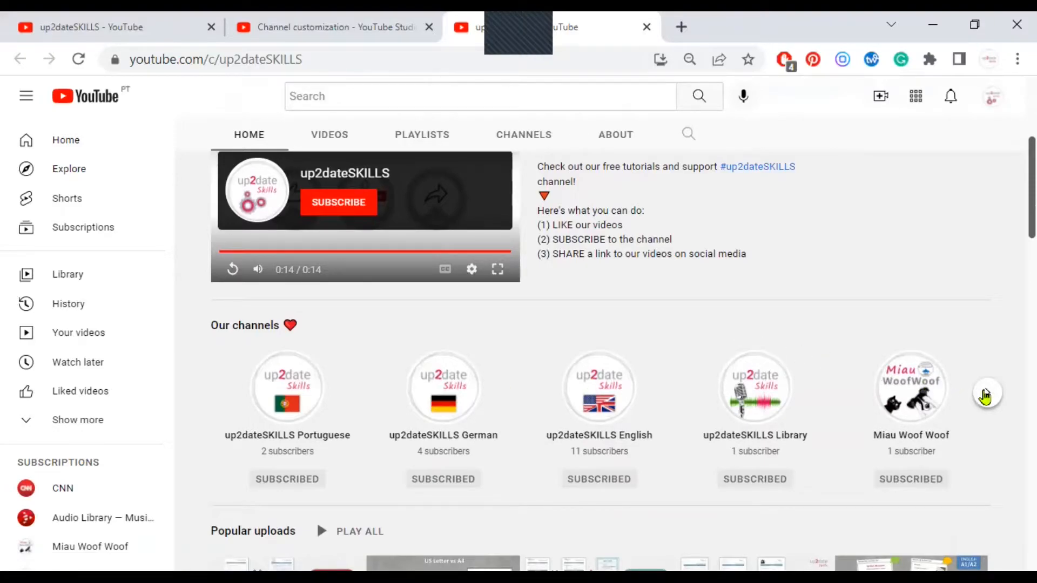
Step: Browse the homepage's "Our channels ❤️" section through to its last channel and back to the first
{"action": "left_click", "coordinate": [986, 396]}
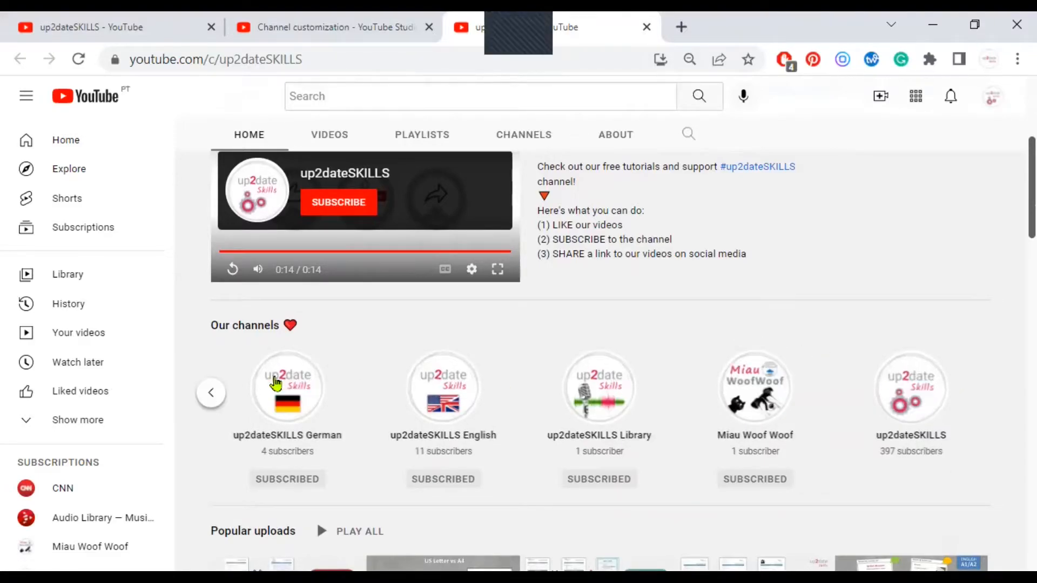
{"action": "left_click", "coordinate": [210, 399]}
{"action": "scroll", "coordinate": [744, 293], "scroll_direction": "up", "scroll_amount": 2}
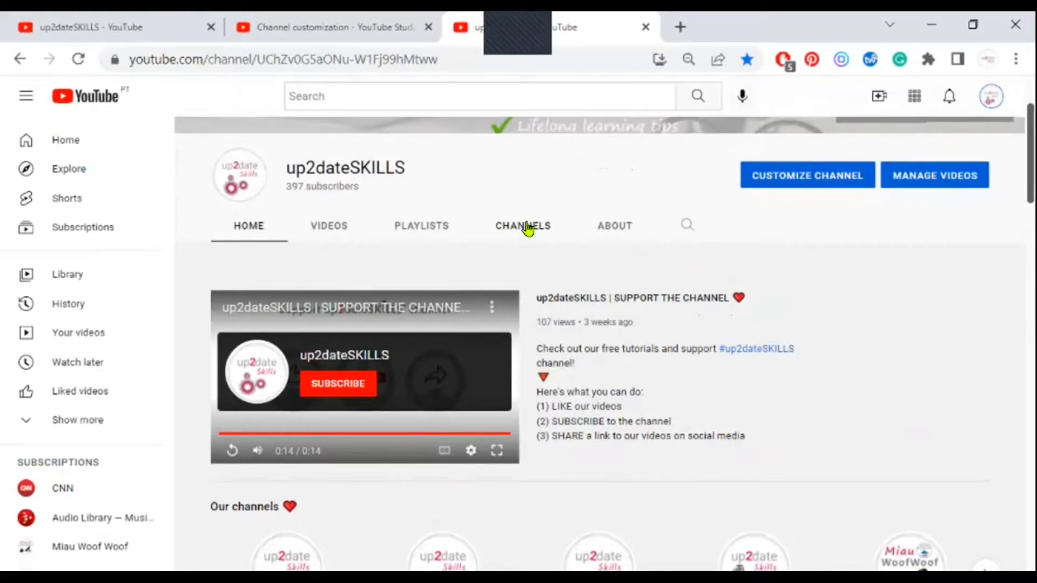
Step: View the channel's full Channels listing, filtering it by Subscriptions and by "Our channels ❤️"
{"action": "left_click", "coordinate": [527, 229]}
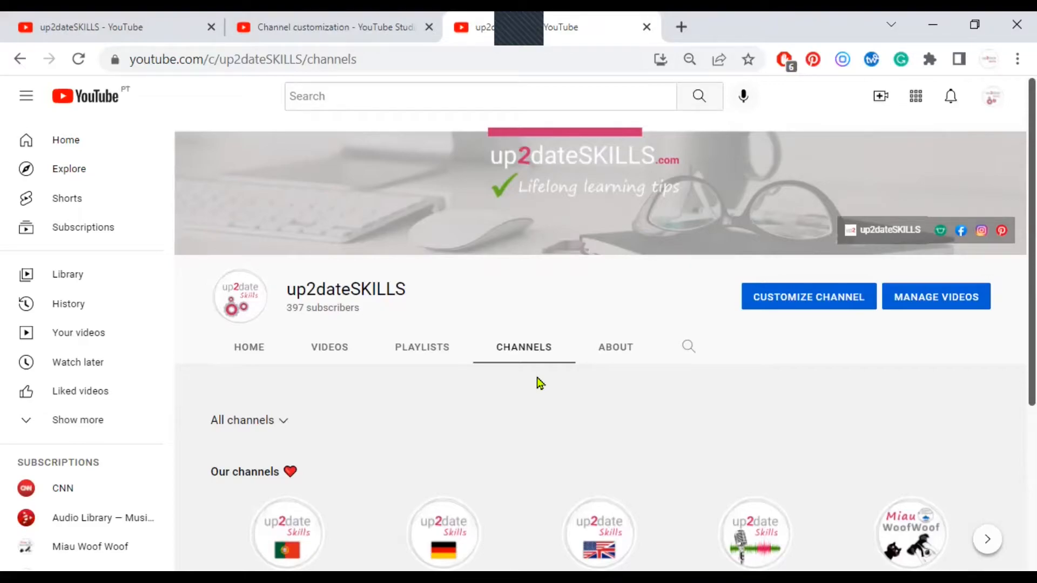
{"action": "scroll", "coordinate": [540, 383], "scroll_direction": "down", "scroll_amount": 3}
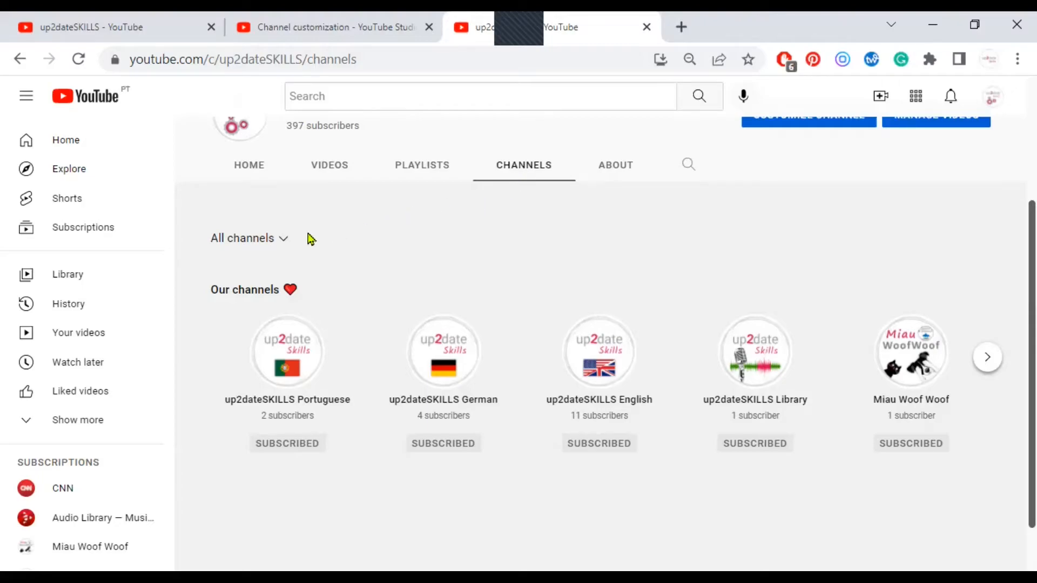
{"action": "left_click", "coordinate": [280, 241]}
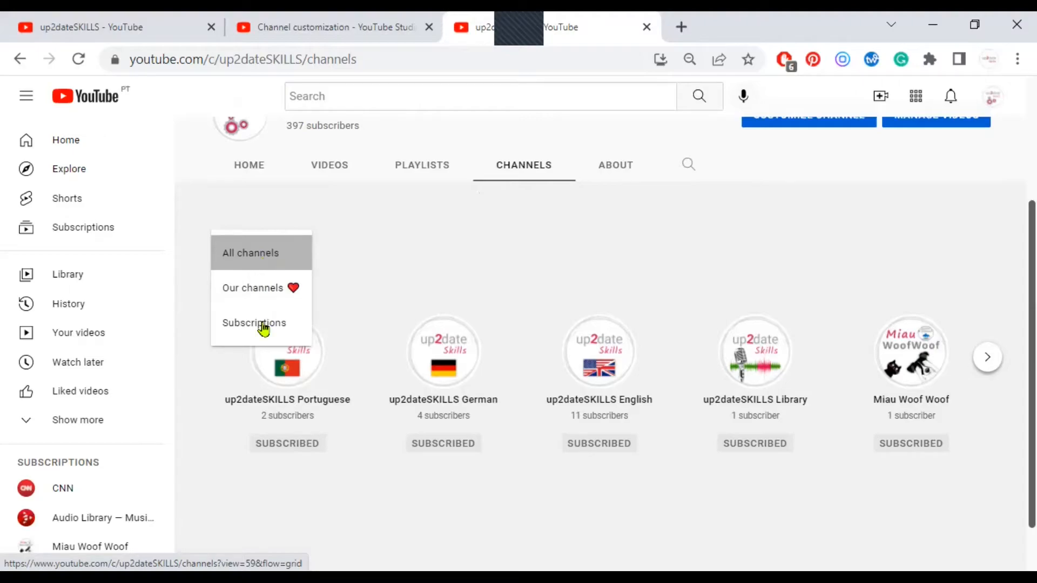
{"action": "scroll", "coordinate": [469, 426], "scroll_direction": "down", "scroll_amount": 1}
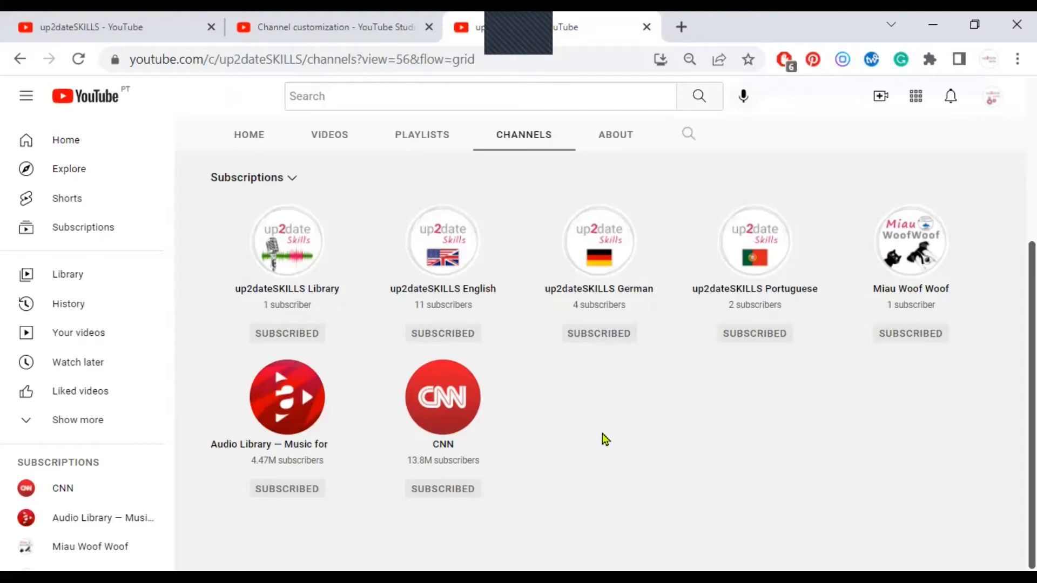
{"action": "left_click", "coordinate": [294, 180]}
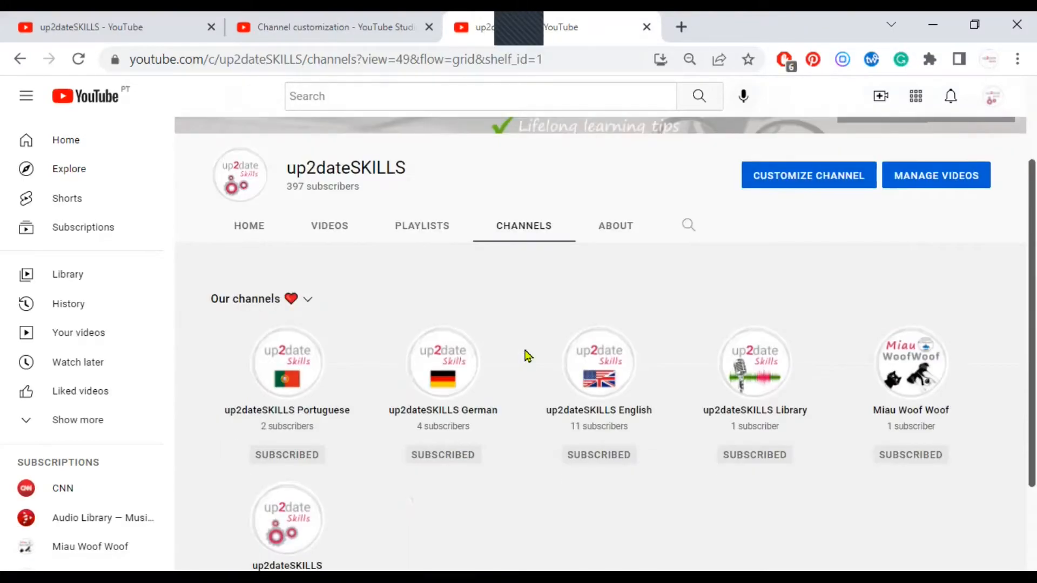
{"action": "scroll", "coordinate": [532, 378], "scroll_direction": "up", "scroll_amount": 3}
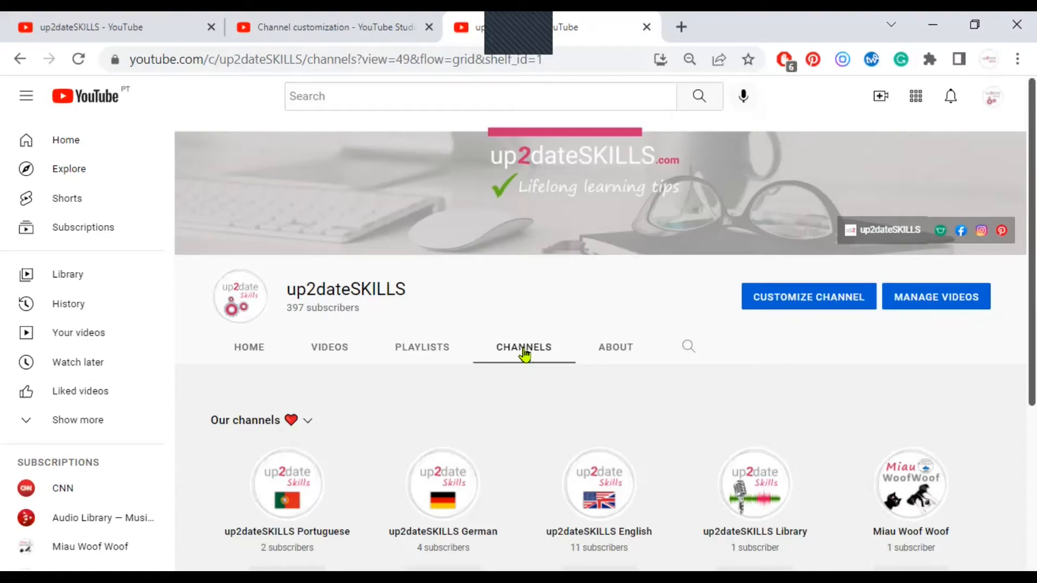
Step: In the YouTube account's privacy settings, turn on "Keep all my subscriptions private" and leave "Keep all my saved playlists private" off
{"action": "left_click", "coordinate": [992, 98]}
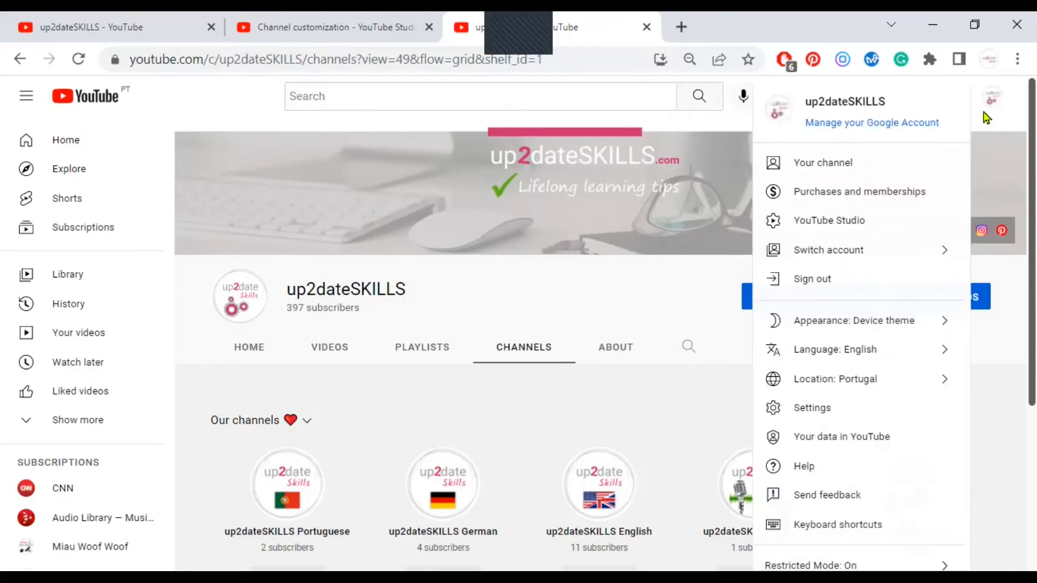
{"action": "left_click", "coordinate": [832, 412]}
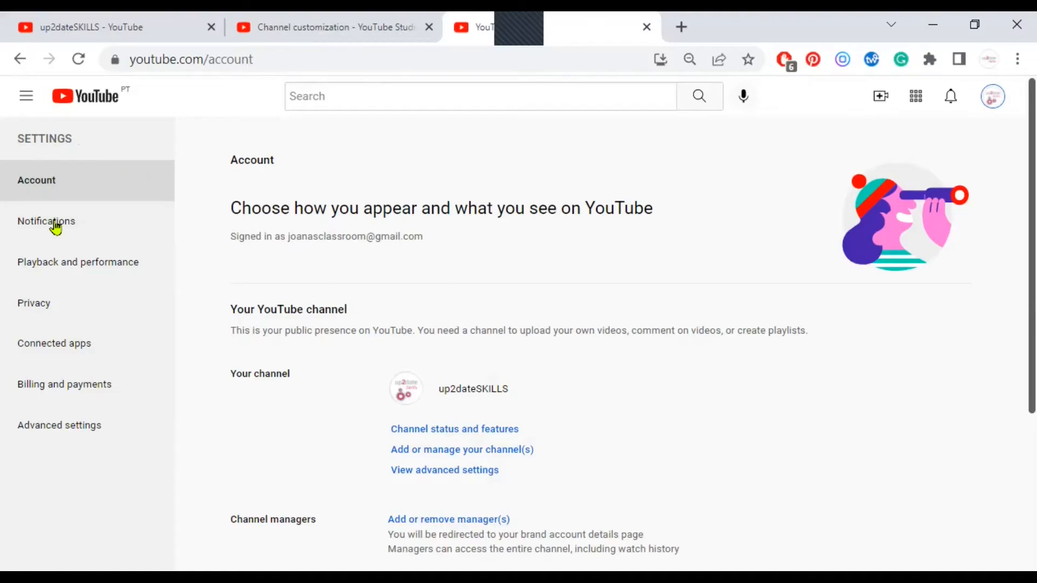
{"action": "left_click", "coordinate": [47, 306]}
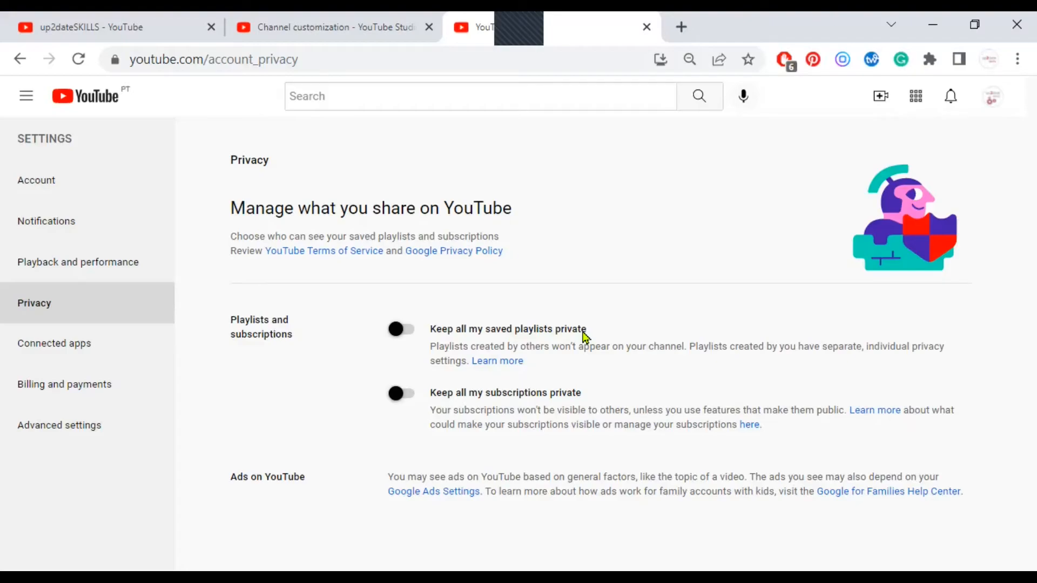
{"action": "left_click", "coordinate": [404, 330]}
{"action": "left_click", "coordinate": [394, 329]}
{"action": "left_click", "coordinate": [413, 392]}
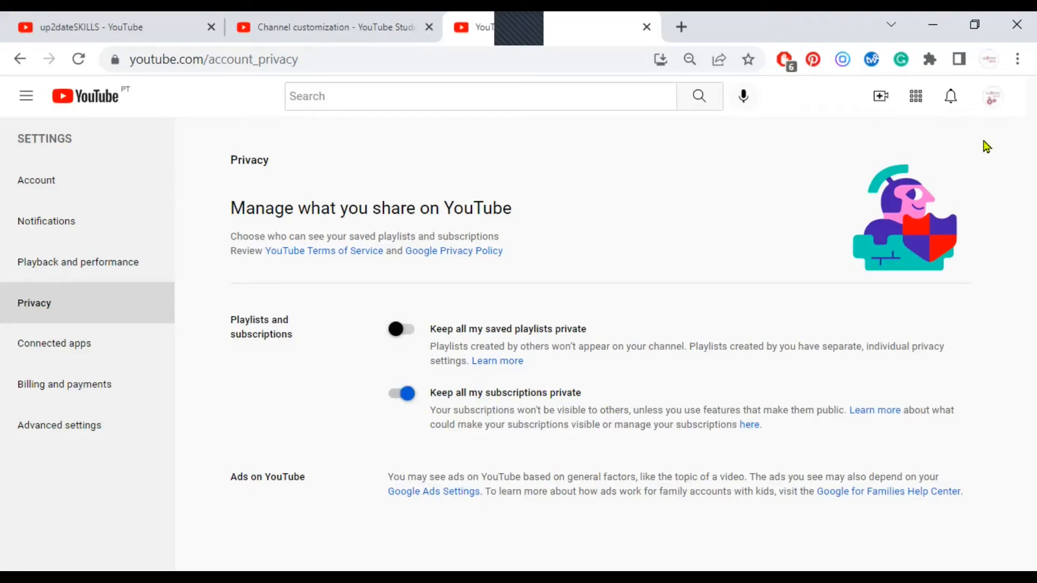
Step: Return to your own channel and check which channel groups its Channels listing shows
{"action": "left_click", "coordinate": [994, 101]}
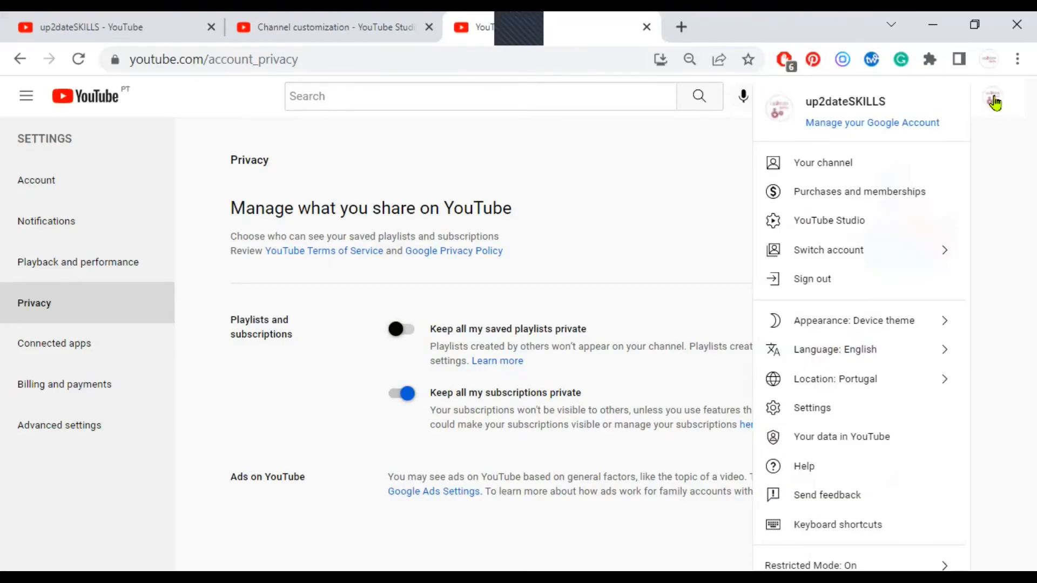
{"action": "left_click", "coordinate": [845, 168]}
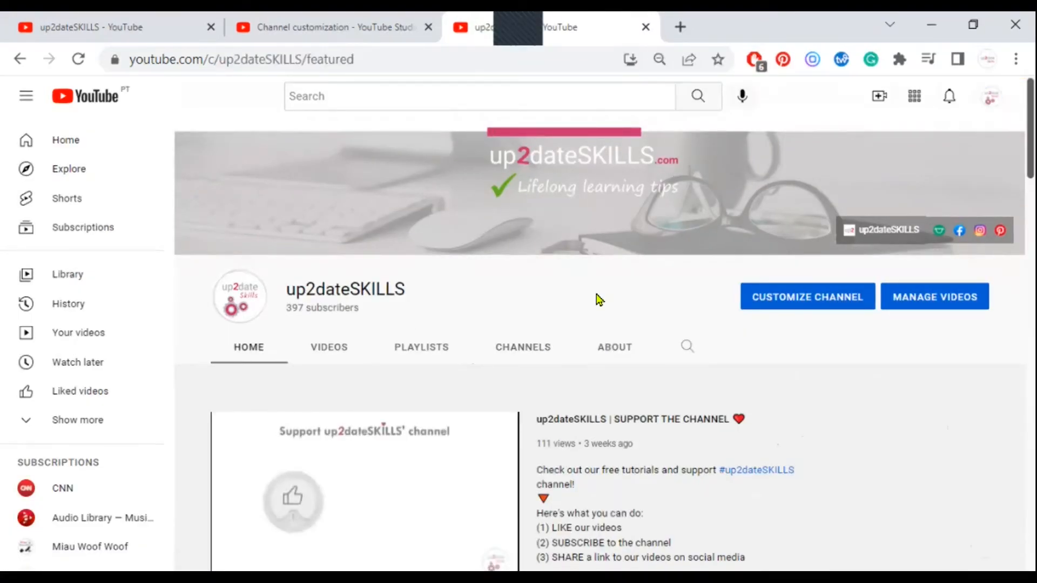
{"action": "left_click", "coordinate": [522, 349]}
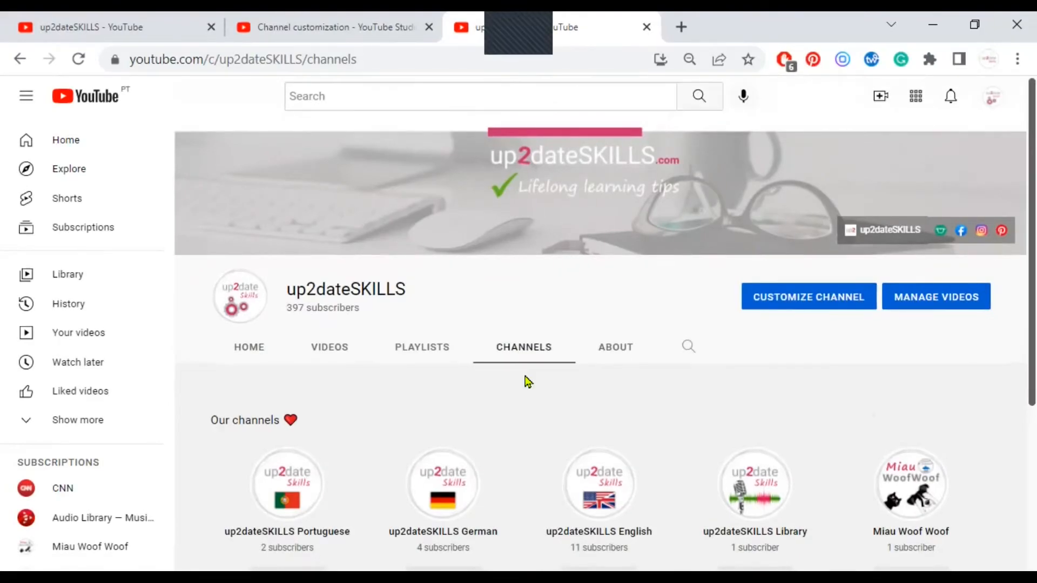
{"action": "scroll", "coordinate": [527, 381], "scroll_direction": "down", "scroll_amount": 4}
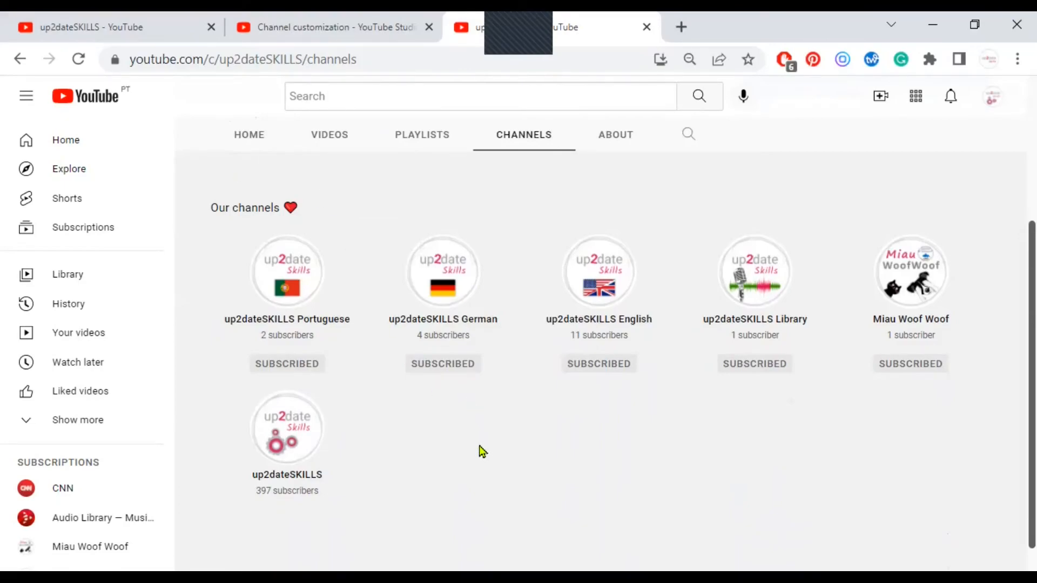
{"action": "scroll", "coordinate": [482, 451], "scroll_direction": "down", "scroll_amount": 1}
Step: Compare the account's own list of subscriptions with the channels shown in "Our channels ❤️"
{"action": "scroll", "coordinate": [482, 451], "scroll_direction": "down", "scroll_amount": 1}
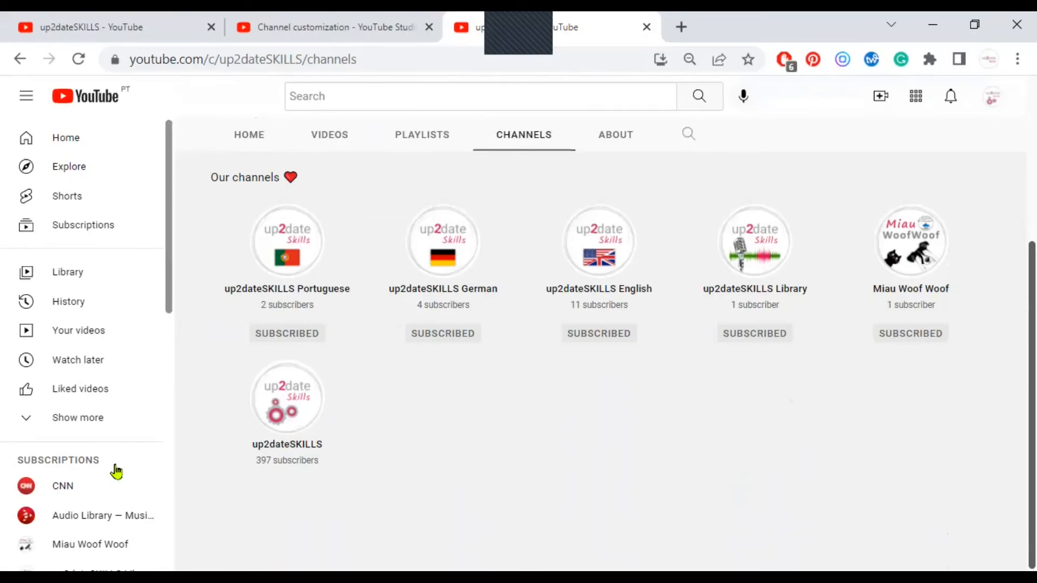
{"action": "scroll", "coordinate": [38, 462], "scroll_direction": "down", "scroll_amount": 1}
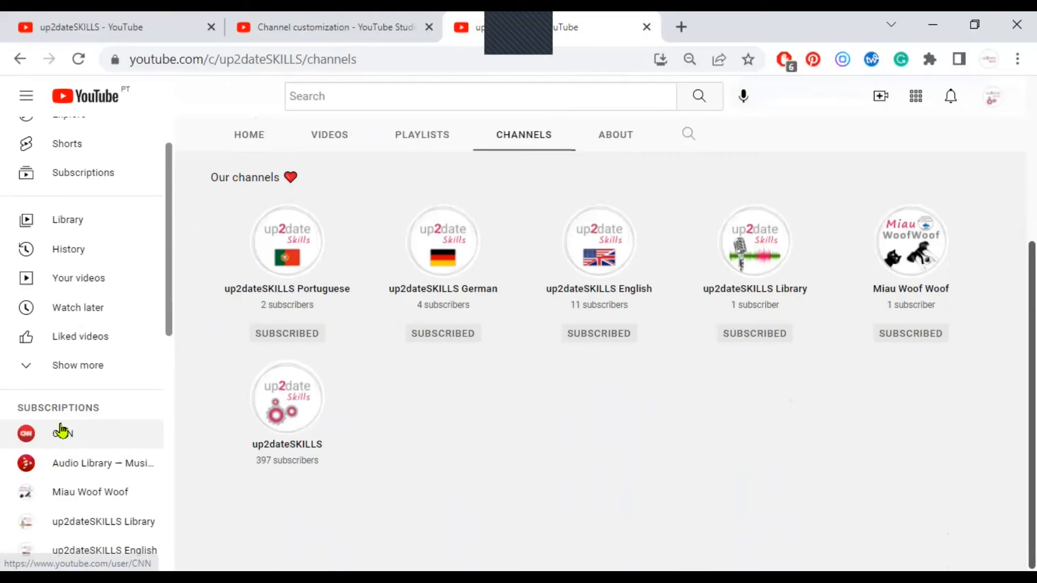
{"action": "scroll", "coordinate": [65, 441], "scroll_direction": "down", "scroll_amount": 1}
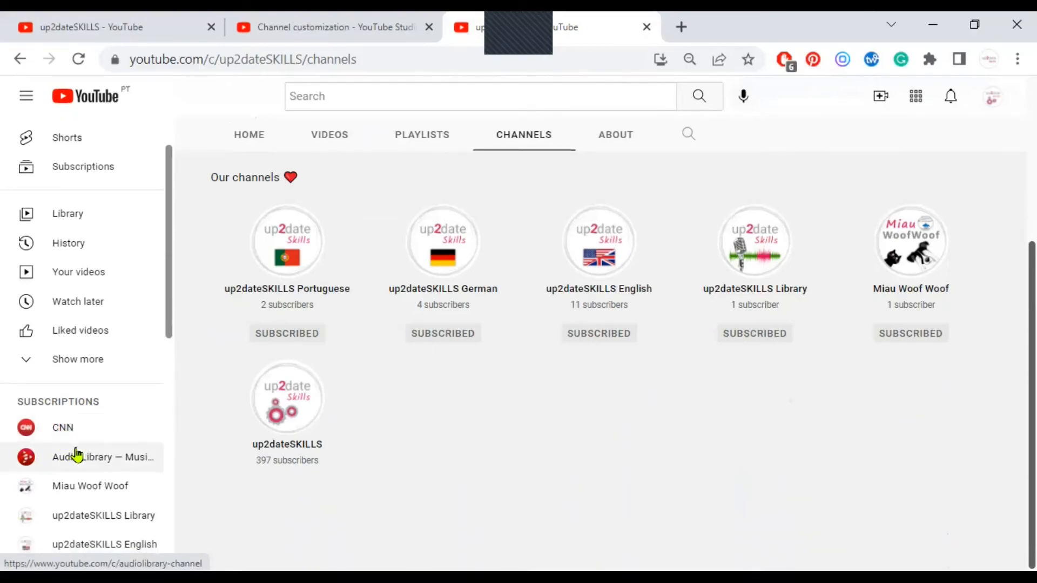
{"action": "scroll", "coordinate": [405, 416], "scroll_direction": "up", "scroll_amount": 3}
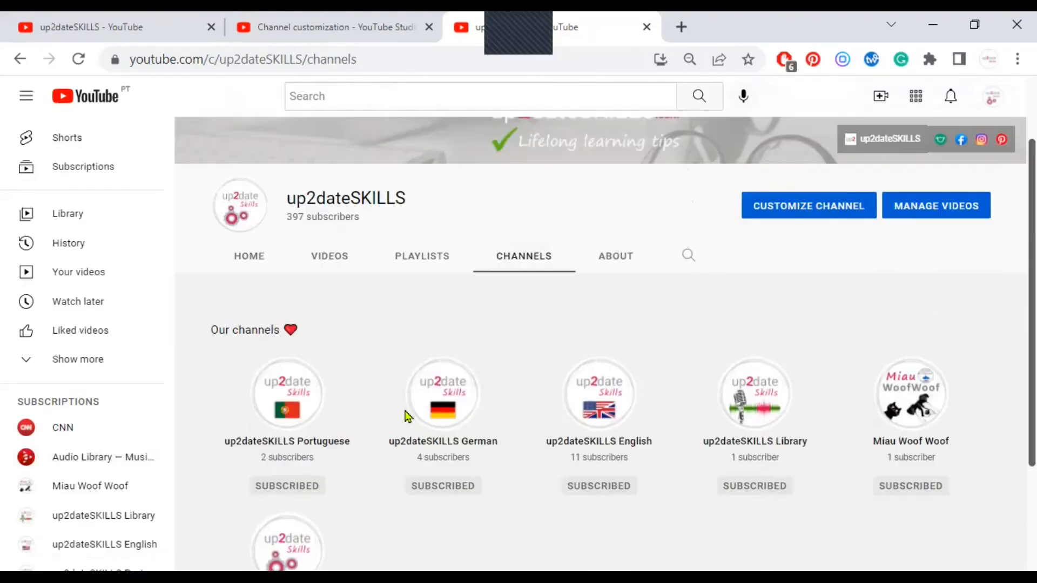
{"action": "scroll", "coordinate": [408, 417], "scroll_direction": "up", "scroll_amount": 2}
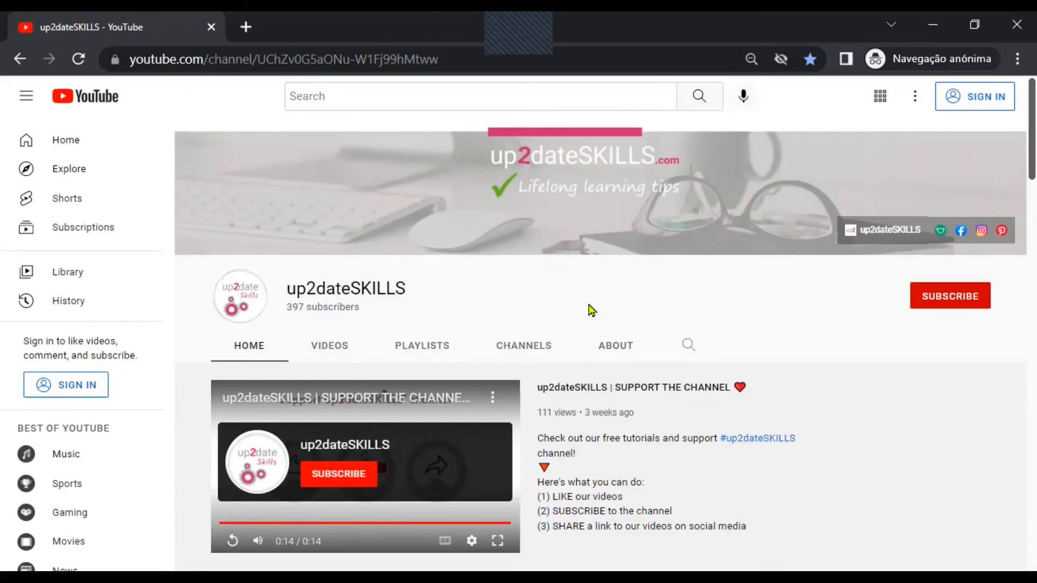
Step: Switch to the incognito window and examine the channel homepage and its "Our channels ❤️" section as a signed-out visitor
{"action": "scroll", "coordinate": [592, 309], "scroll_direction": "down", "scroll_amount": 5}
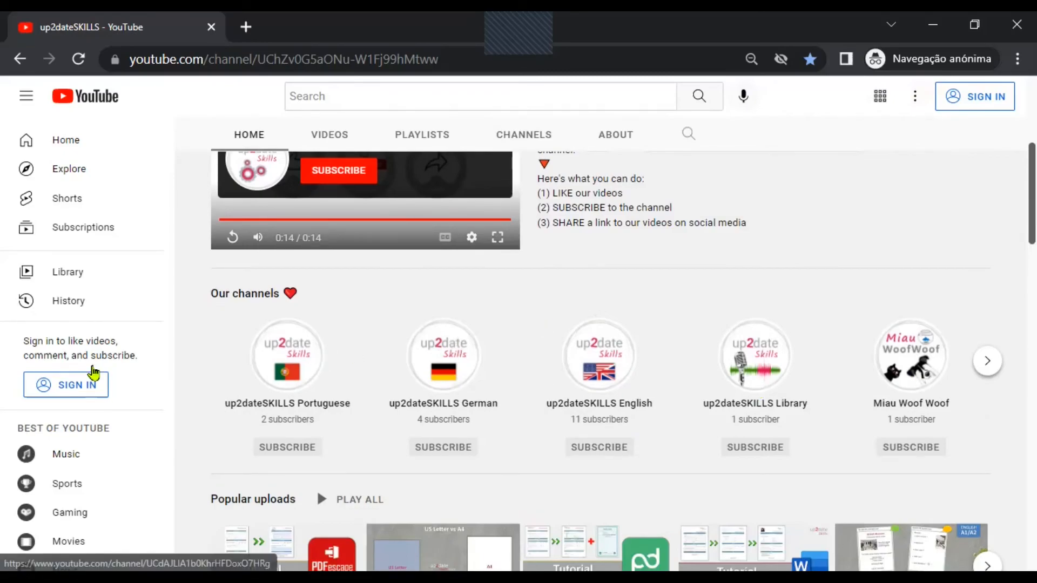
{"action": "scroll", "coordinate": [92, 371], "scroll_direction": "down", "scroll_amount": 5}
{"action": "scroll", "coordinate": [92, 372], "scroll_direction": "up", "scroll_amount": 5}
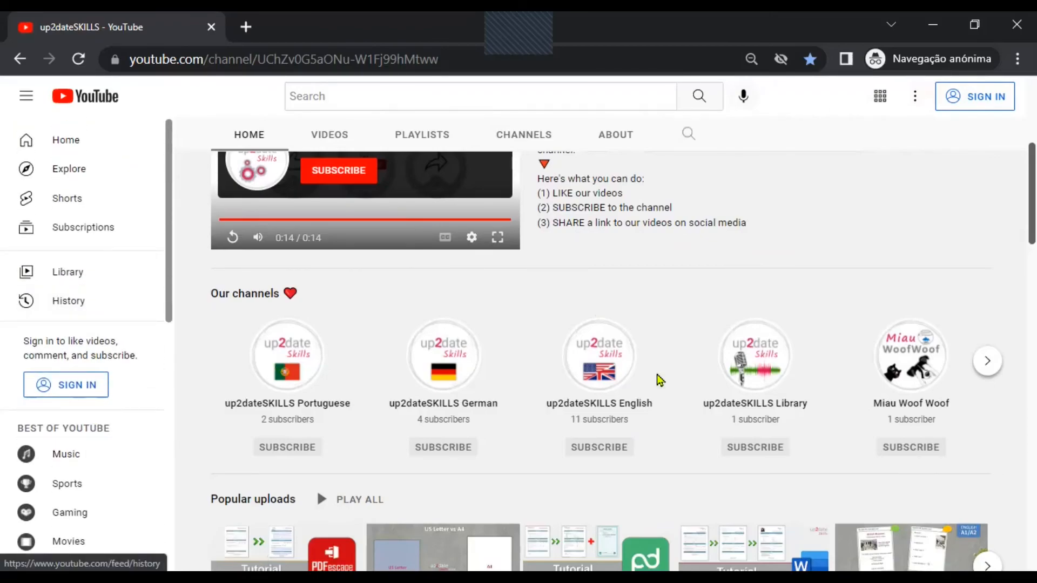
{"action": "scroll", "coordinate": [659, 378], "scroll_direction": "up", "scroll_amount": 5}
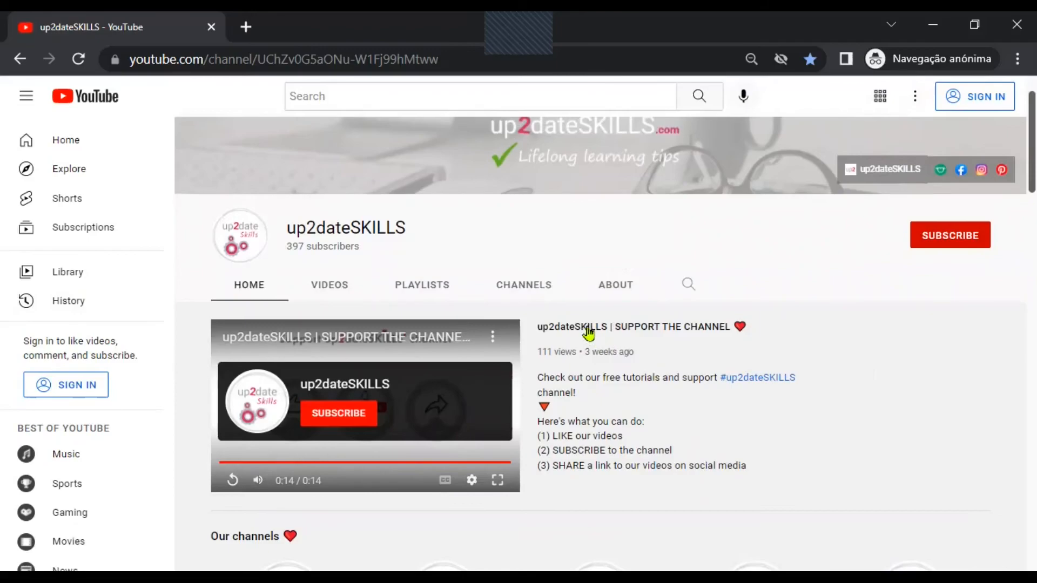
Step: Check the channel's Channels listing as a signed-out visitor, looking over all the channels and groups it shows
{"action": "left_click", "coordinate": [520, 290]}
{"action": "scroll", "coordinate": [528, 363], "scroll_direction": "down", "scroll_amount": 2}
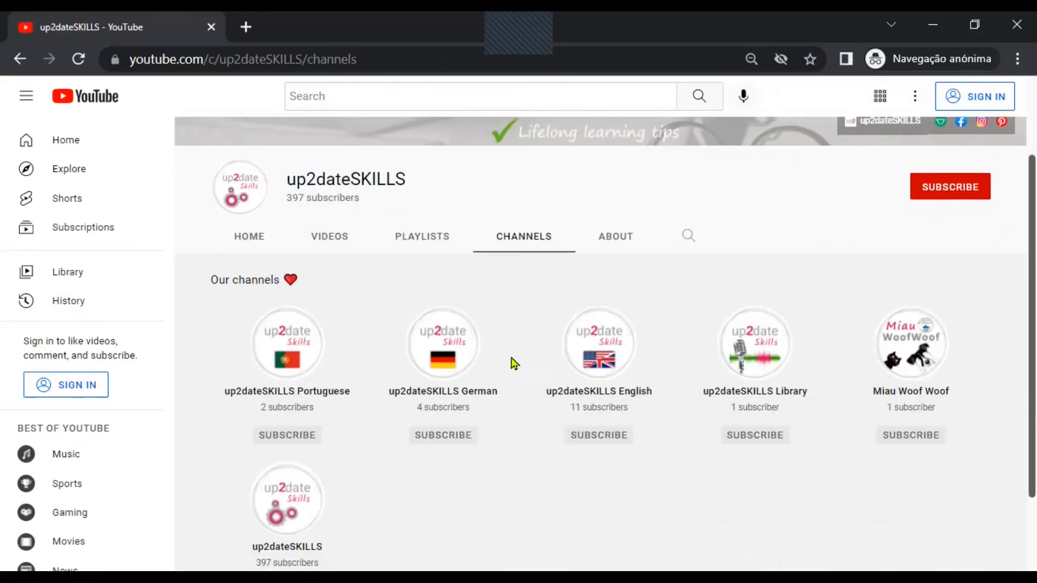
{"action": "scroll", "coordinate": [524, 367], "scroll_direction": "down", "scroll_amount": 2}
{"action": "scroll", "coordinate": [378, 324], "scroll_direction": "up", "scroll_amount": 2}
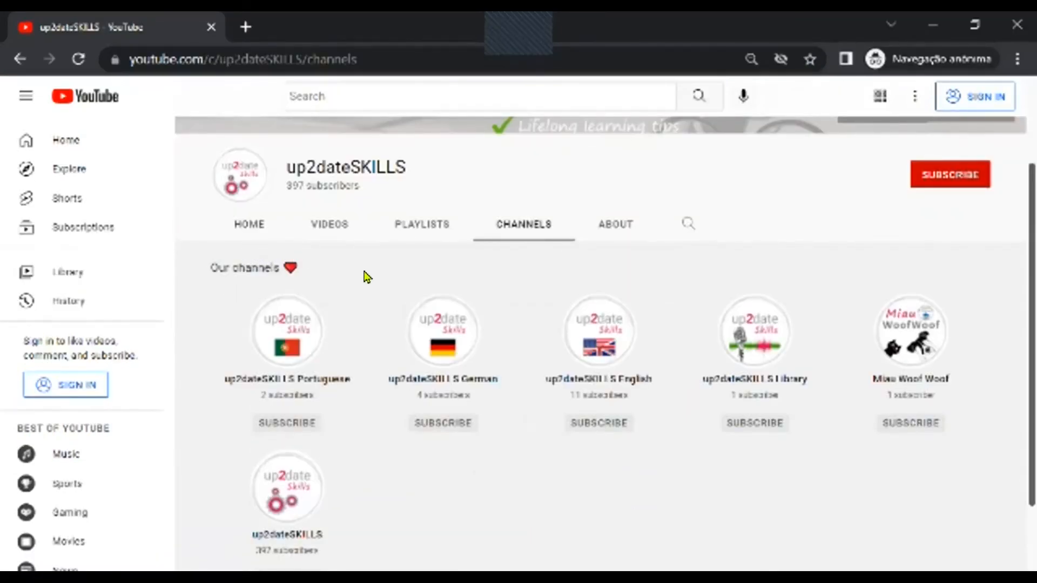
{"action": "scroll", "coordinate": [366, 277], "scroll_direction": "down", "scroll_amount": 1}
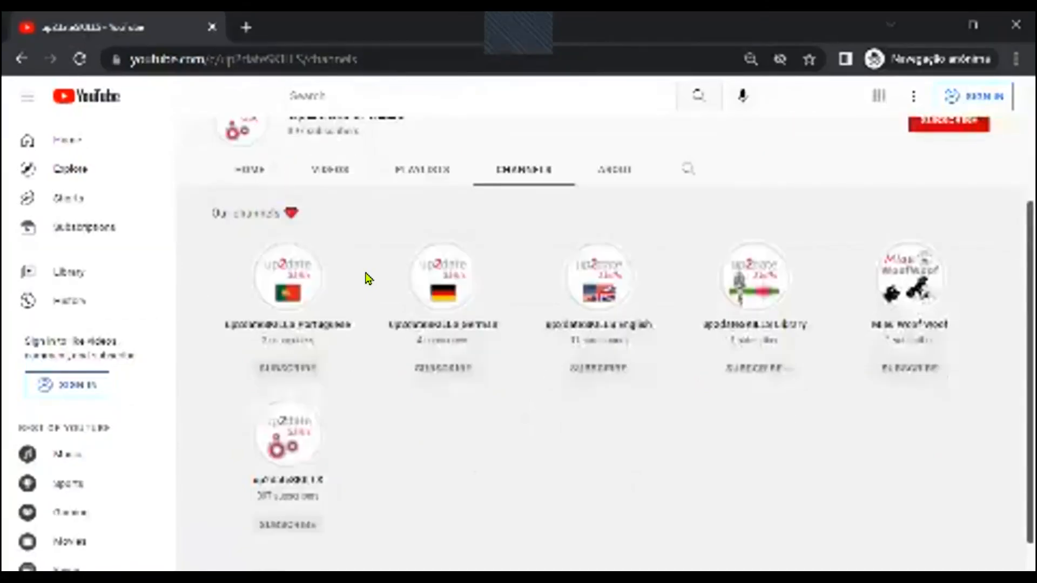
{"action": "scroll", "coordinate": [366, 275], "scroll_direction": "up", "scroll_amount": 3}
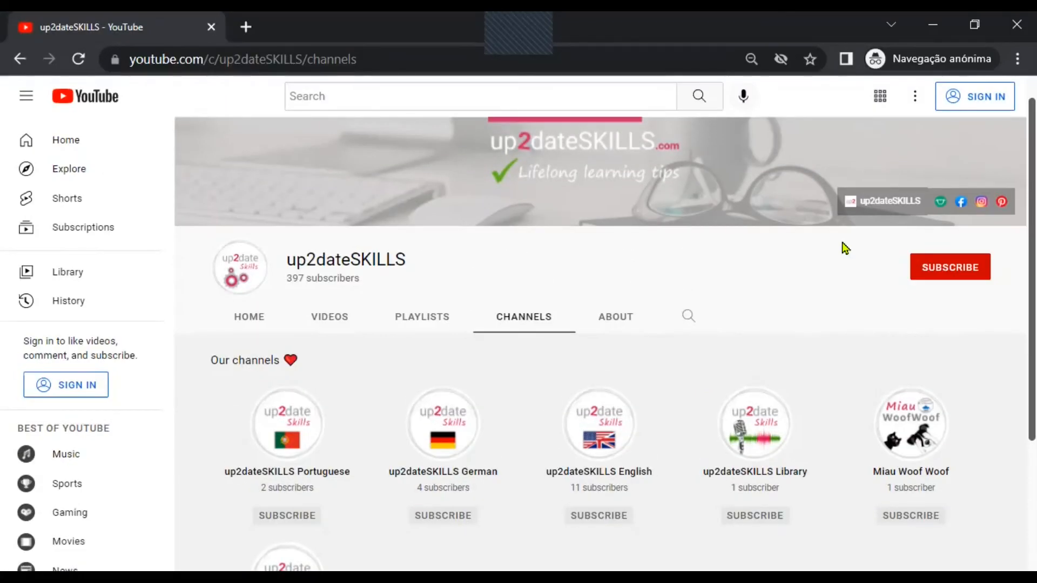